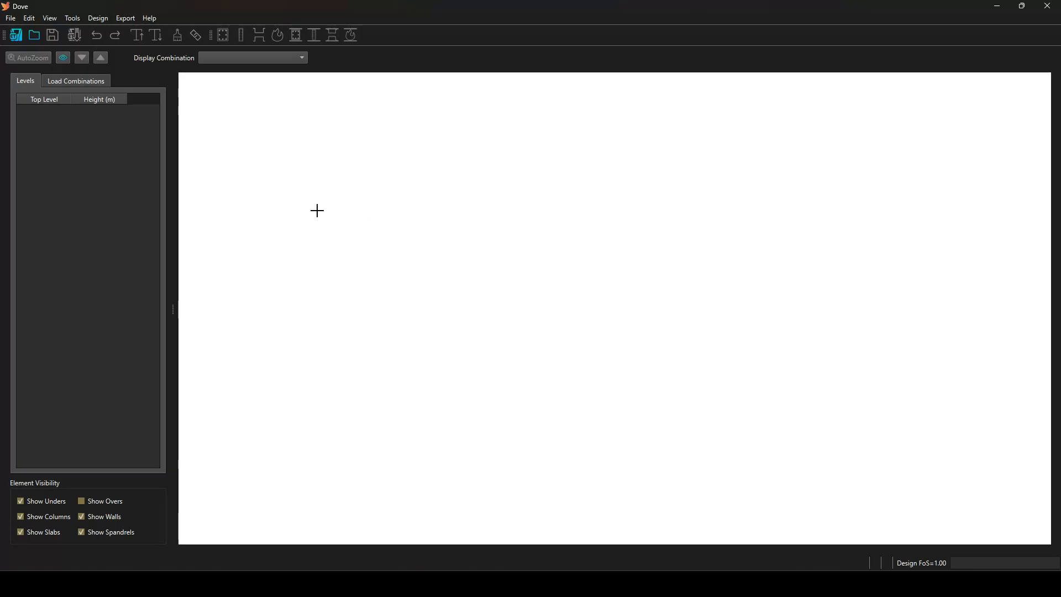
# Connect to the running ETABS instance and import its model as EtabsImport2.ddb.
pyautogui.click(15, 40)
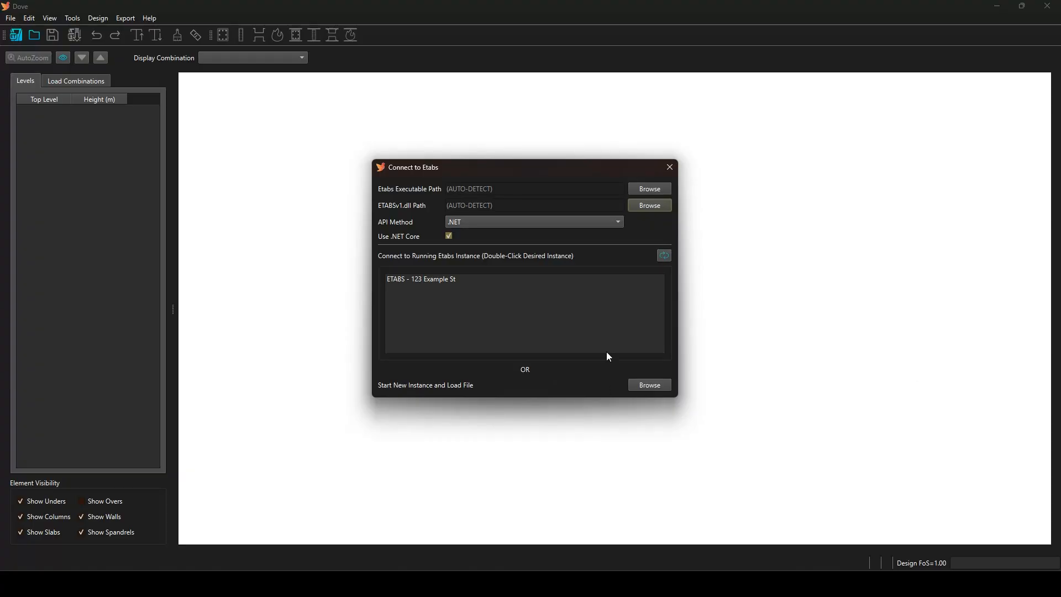
pyautogui.click(433, 281)
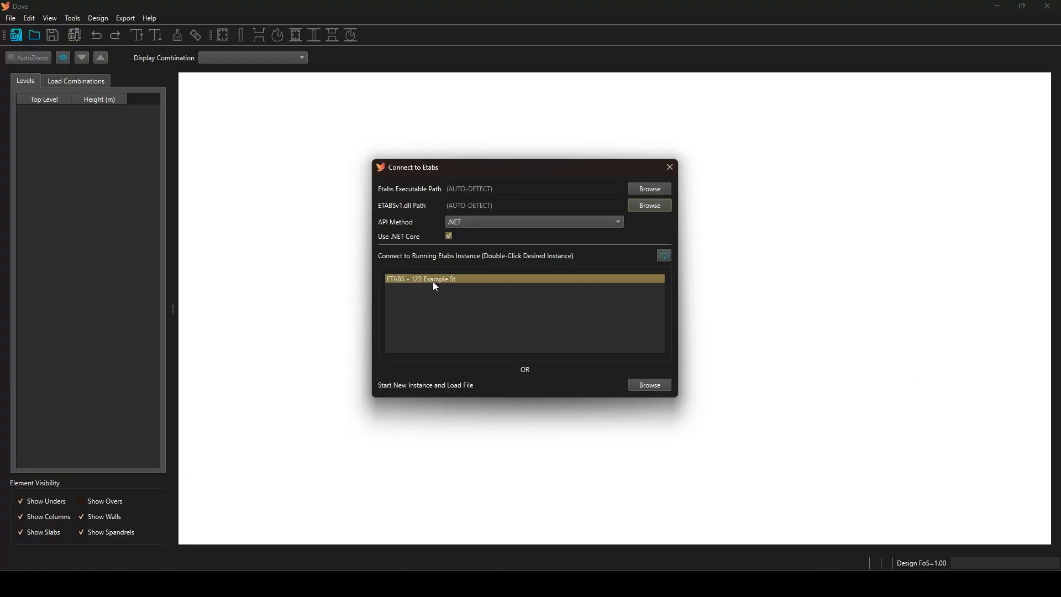
pyautogui.doubleClick(433, 282)
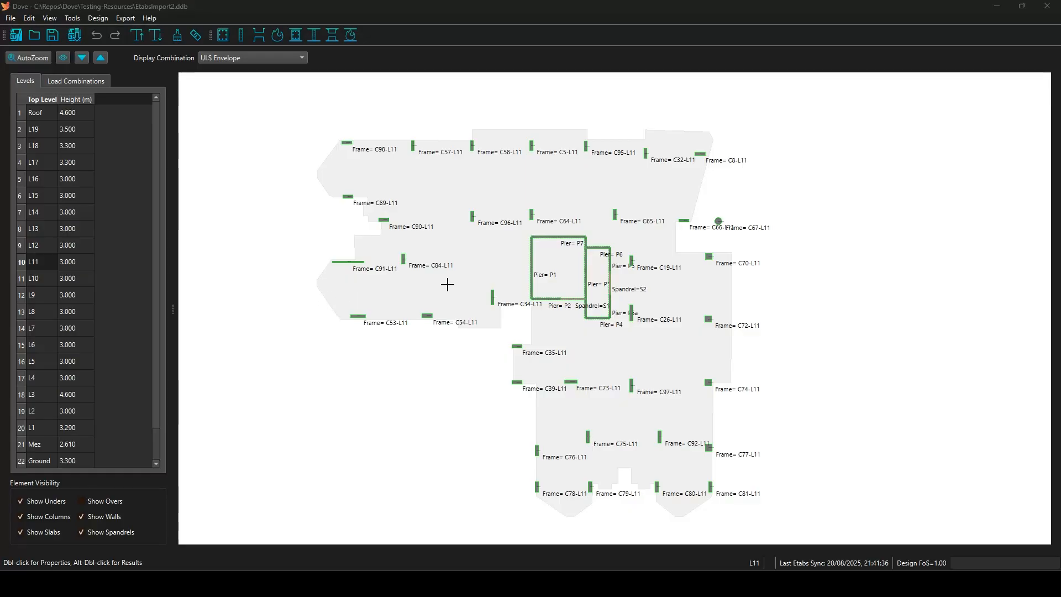
# View plans L16, L12, L7 and L11, select L15–L7 plus L2, then display L5.
pyautogui.click(74, 186)
pyautogui.click(76, 245)
pyautogui.click(80, 329)
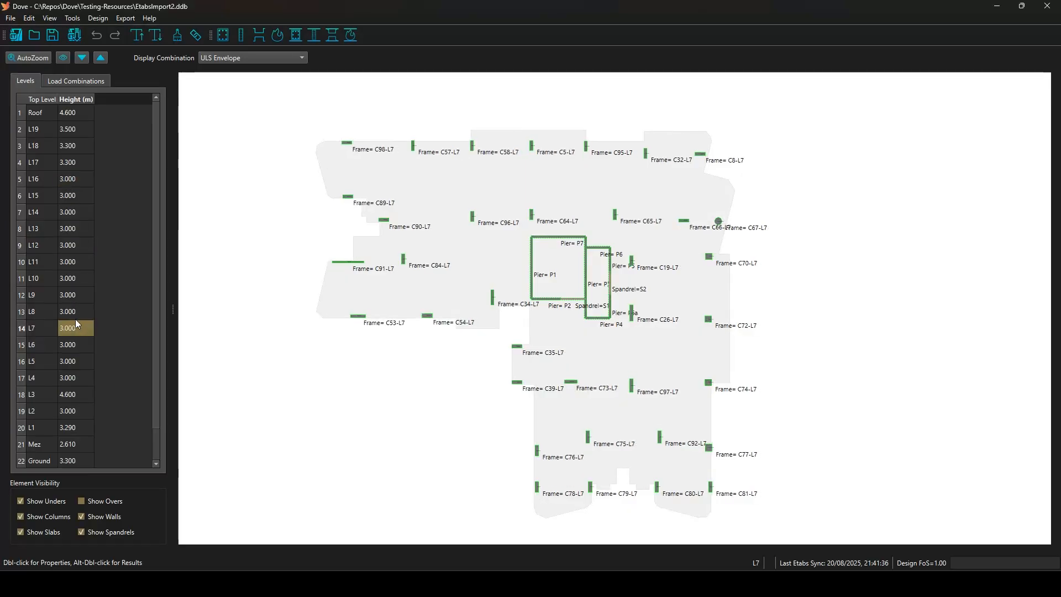
pyautogui.click(70, 261)
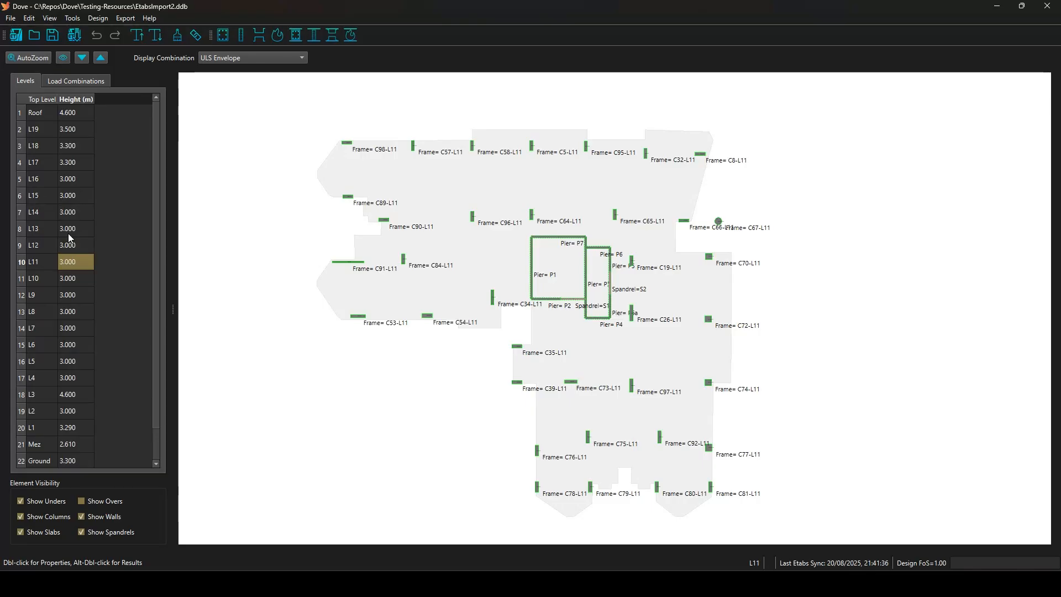
pyautogui.moveTo(72, 195); pyautogui.dragTo(91, 322)
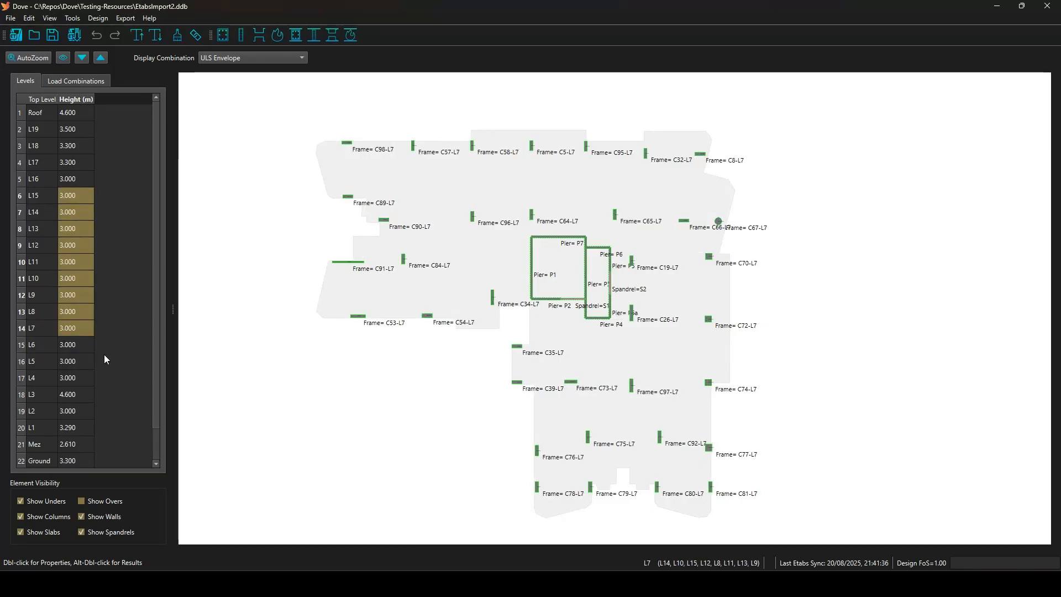
pyautogui.keyDown('ctrl'); pyautogui.click(80, 411); pyautogui.keyUp('ctrl')
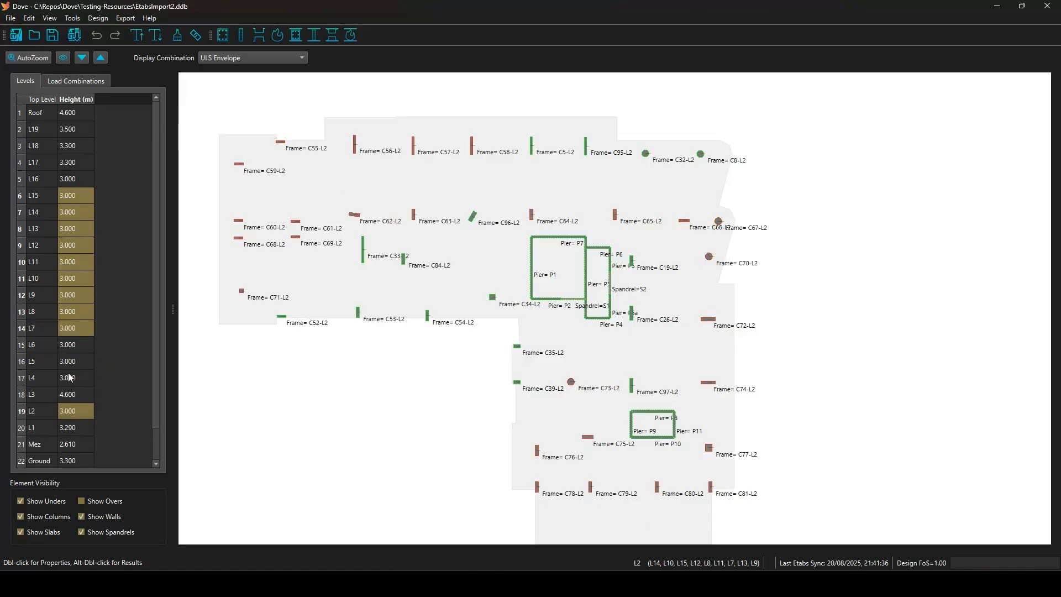
pyautogui.keyDown('ctrl'); pyautogui.click(56, 360); pyautogui.keyUp('ctrl')
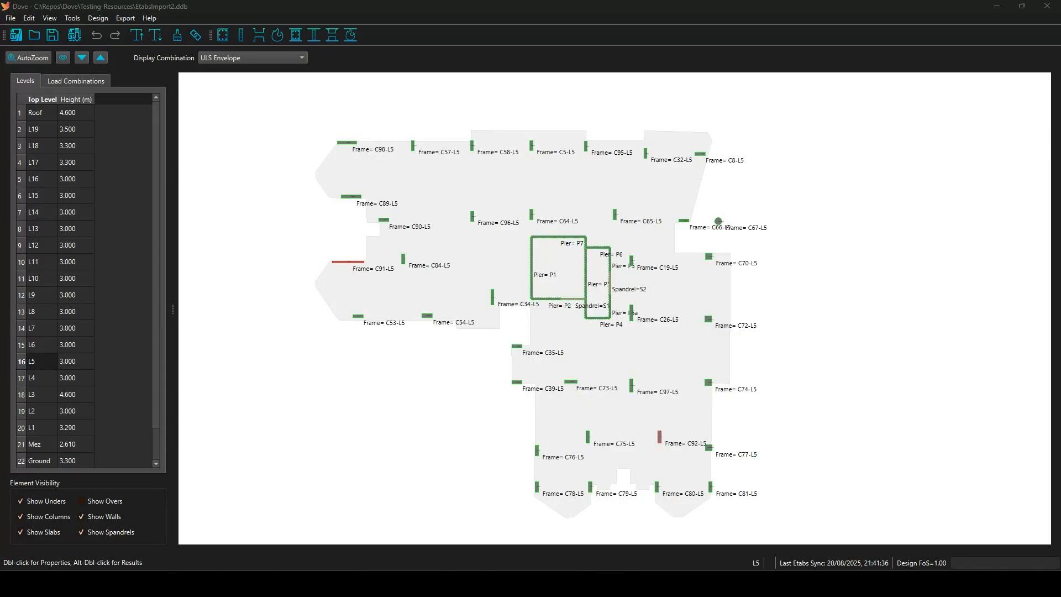
# Tick Fire for G+Q and uncheck ULS on every combination after G+0.3Q+EQy.
pyautogui.click(83, 80)
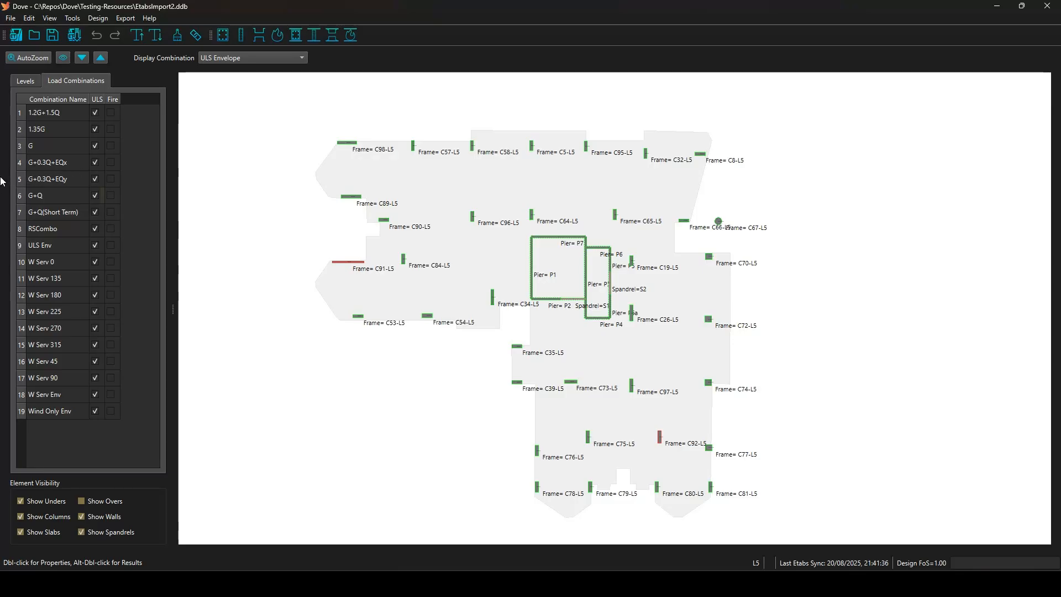
pyautogui.click(110, 195)
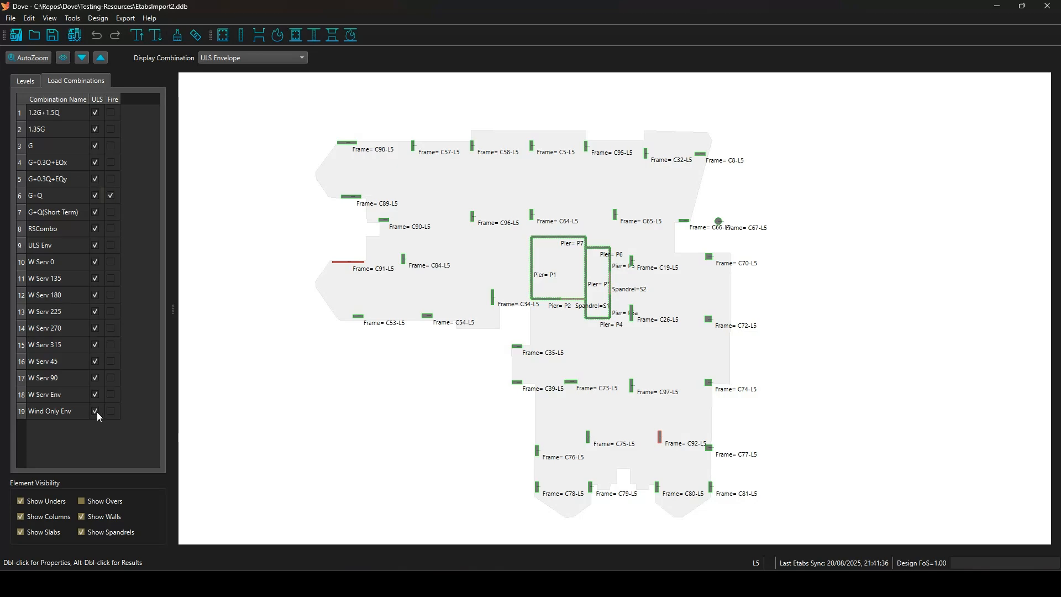
pyautogui.moveTo(97, 412); pyautogui.dragTo(93, 211)
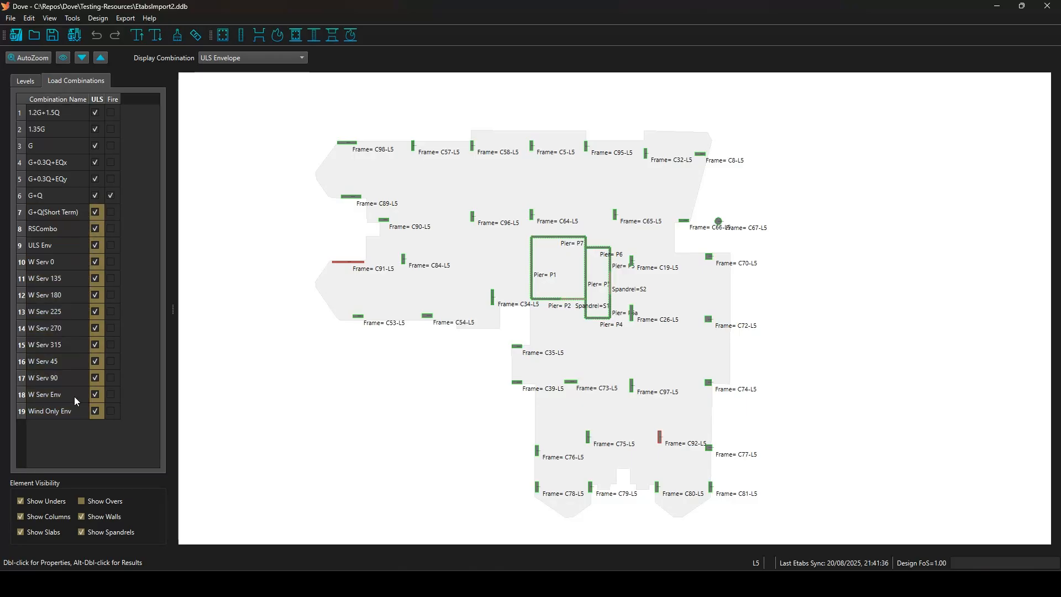
pyautogui.rightClick(95, 211)
pyautogui.click(132, 233)
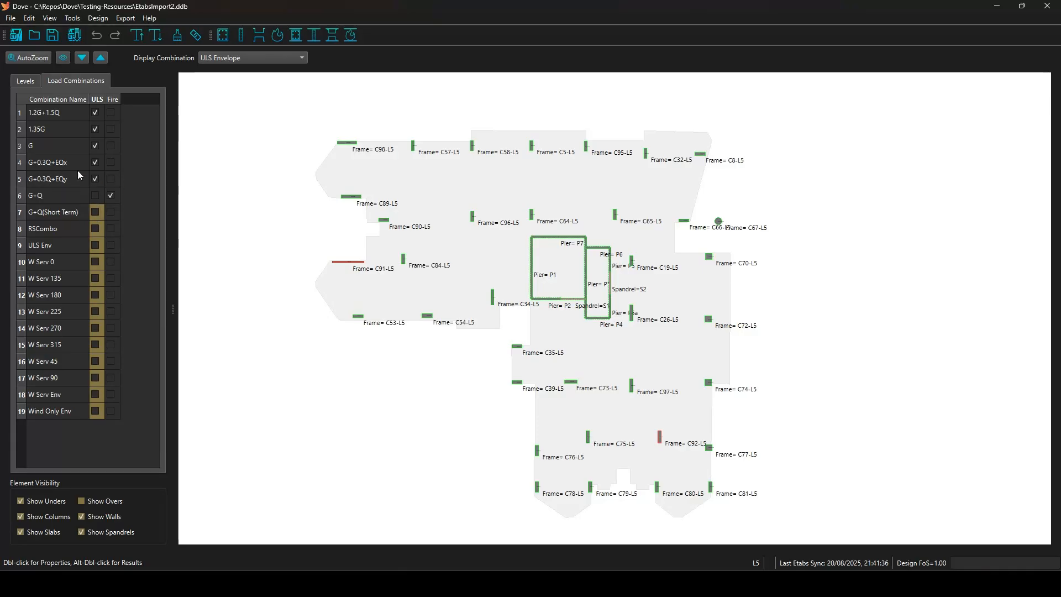
pyautogui.click(127, 184)
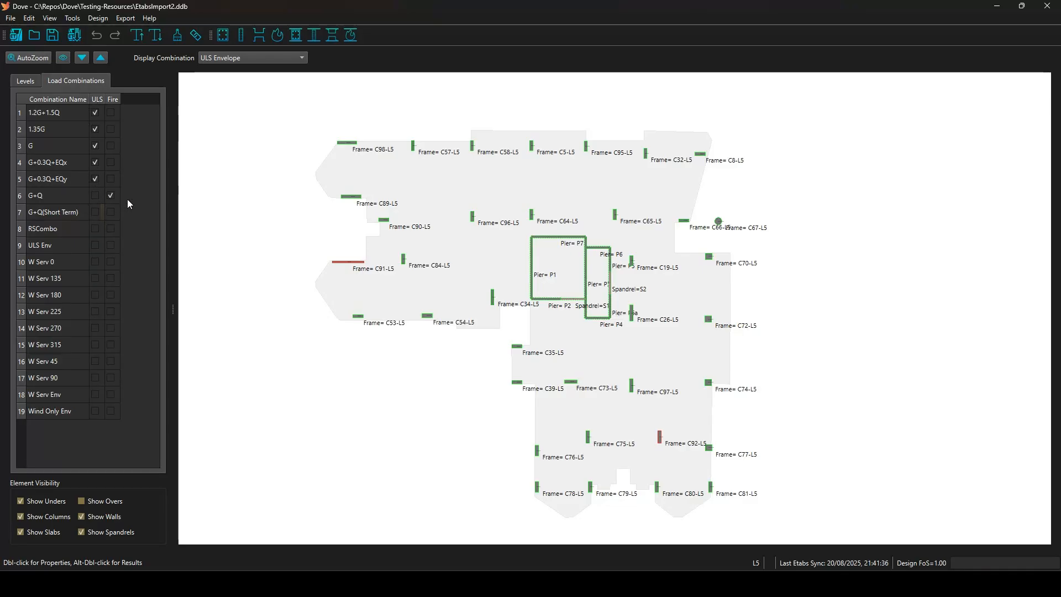
pyautogui.click(25, 81)
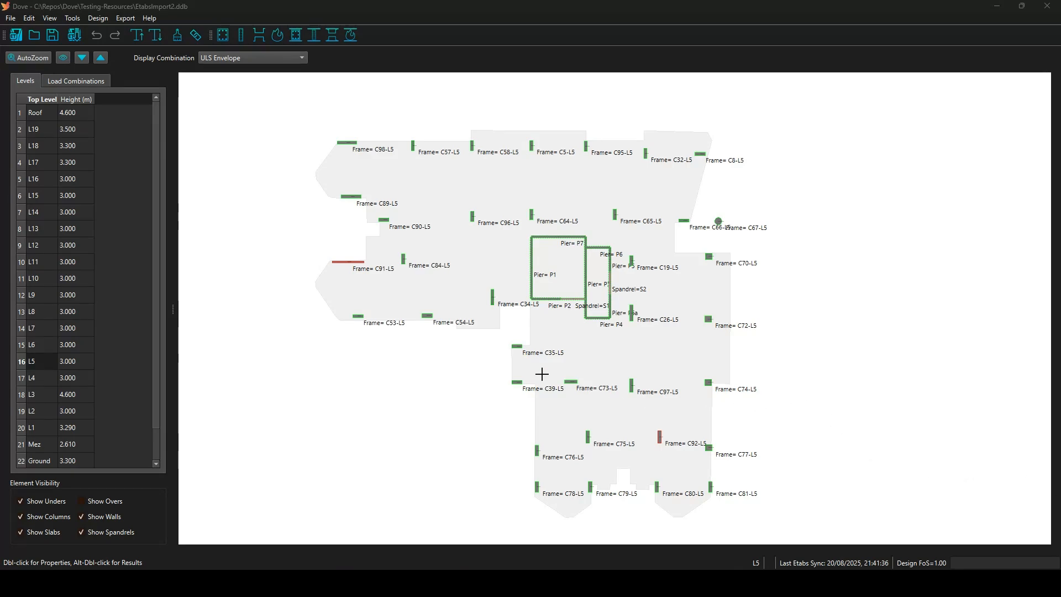
# Zoom into the L5 plan and preview the label display options.
pyautogui.click(305, 238)
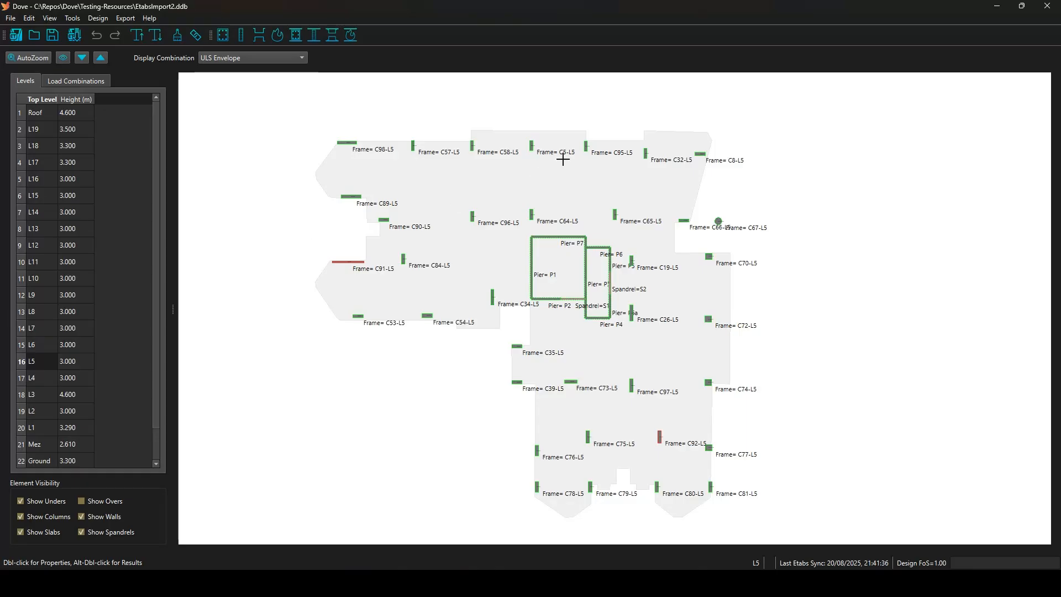
pyautogui.scroll(1, 480, 188)
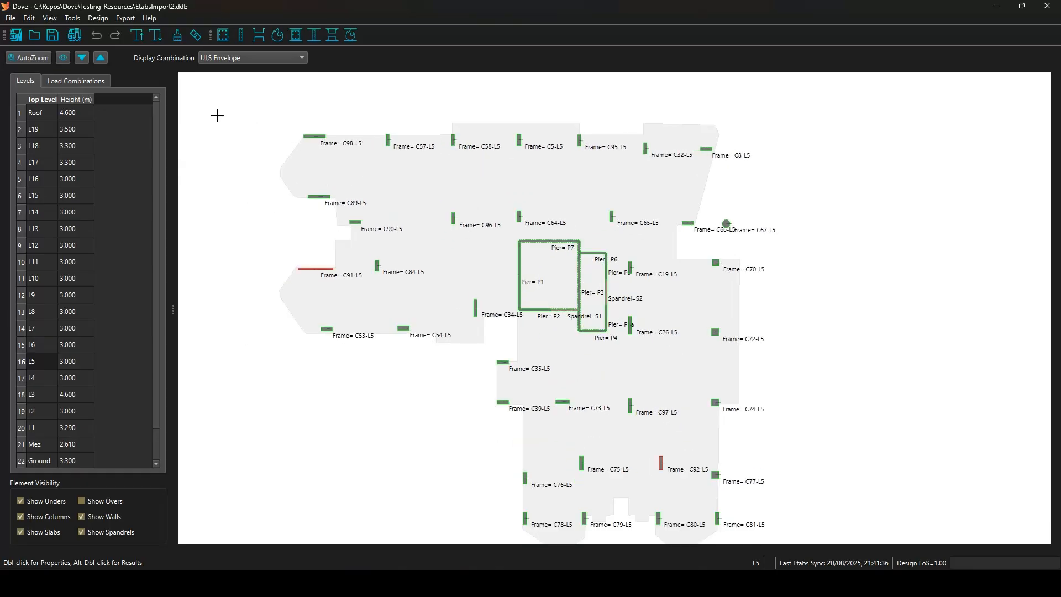
pyautogui.click(63, 58)
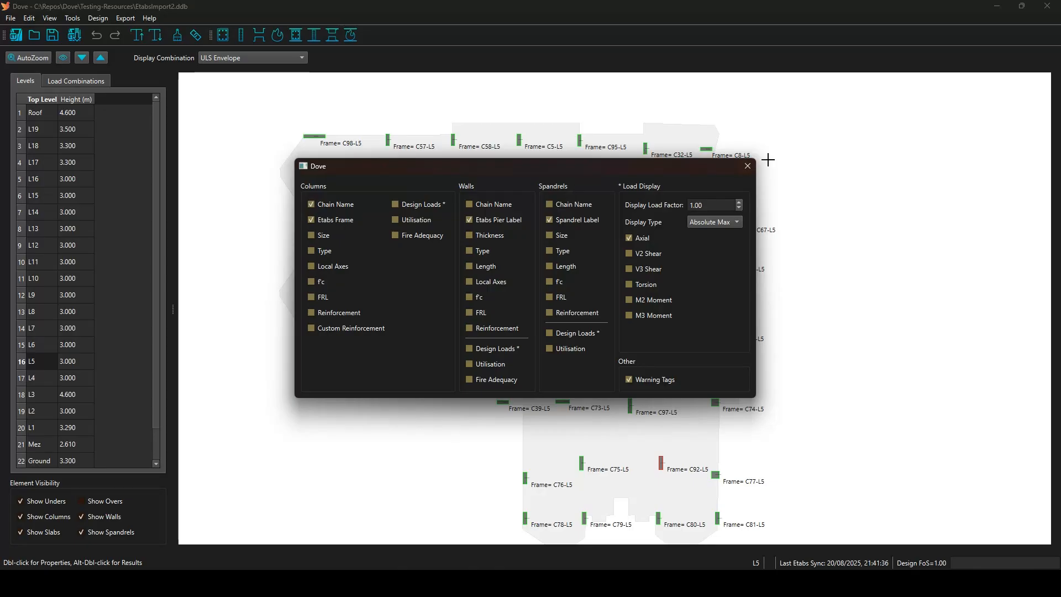
pyautogui.click(748, 167)
# Run the design check on all columns and reopen the label display options.
pyautogui.scroll(2, 342, 148)
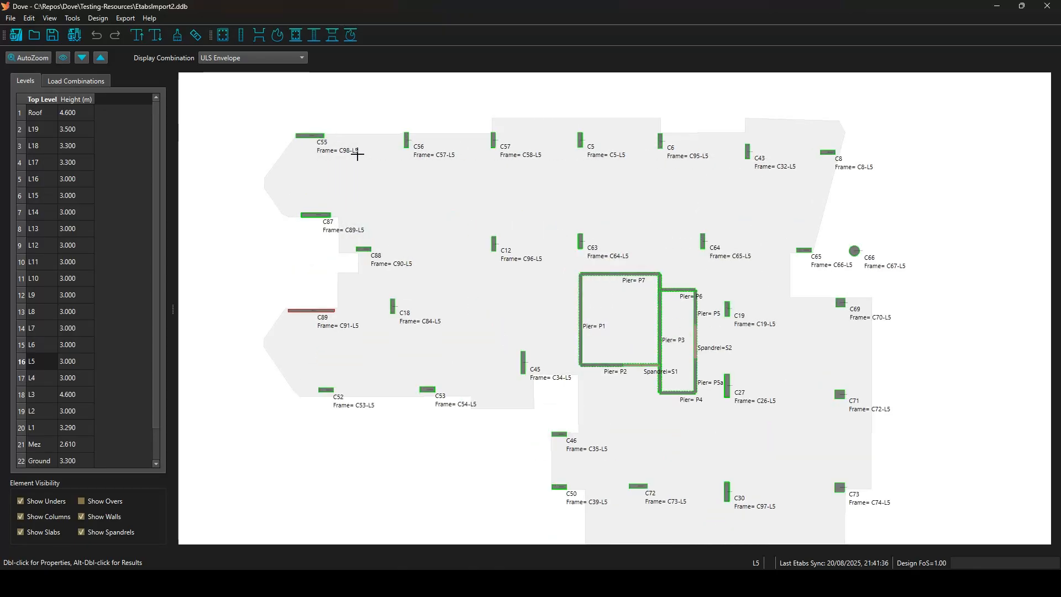
pyautogui.scroll(1, 330, 145)
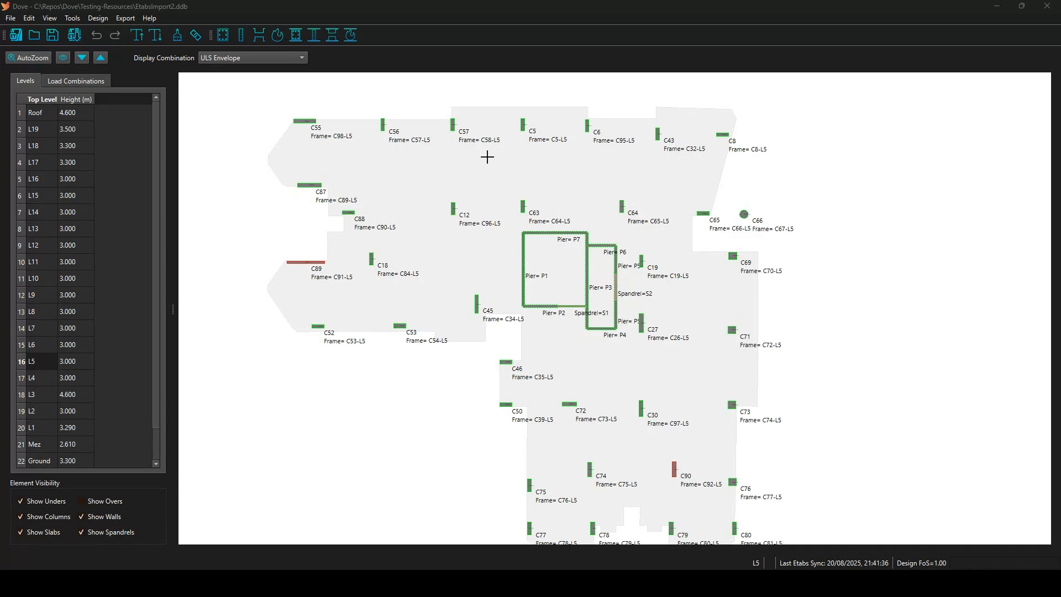
pyautogui.click(295, 35)
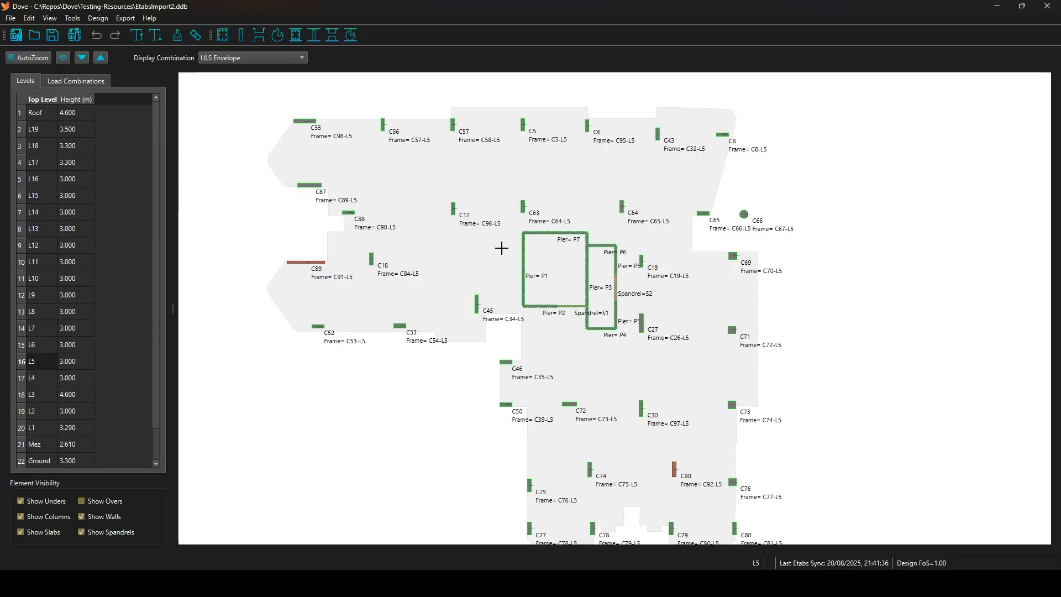
pyautogui.click(62, 58)
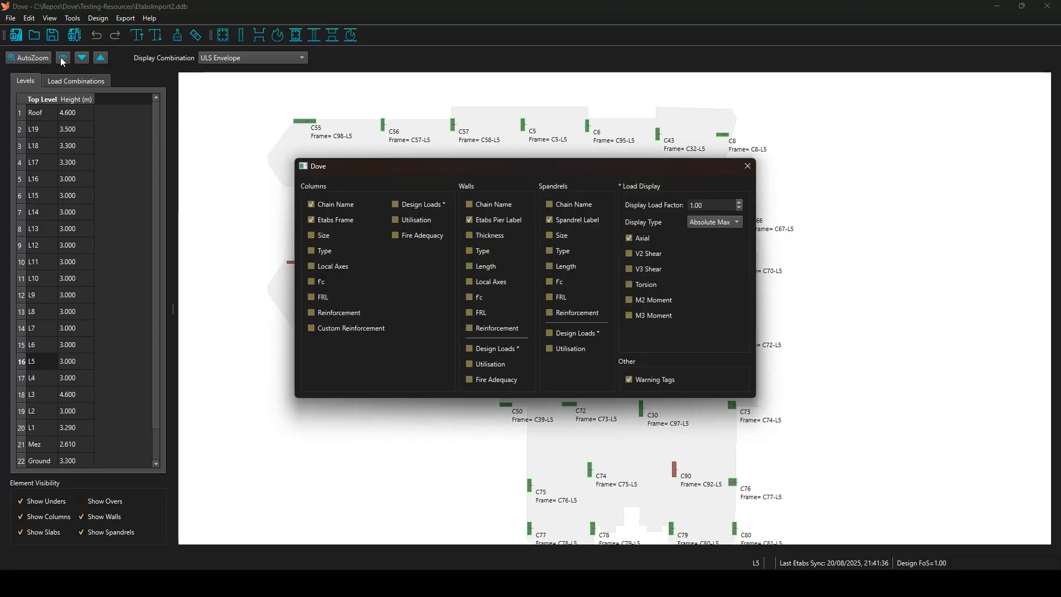
# Label columns with utilisation, cycle through display combinations, and finish on ULS Envelope.
pyautogui.click(396, 220)
pyautogui.click(751, 166)
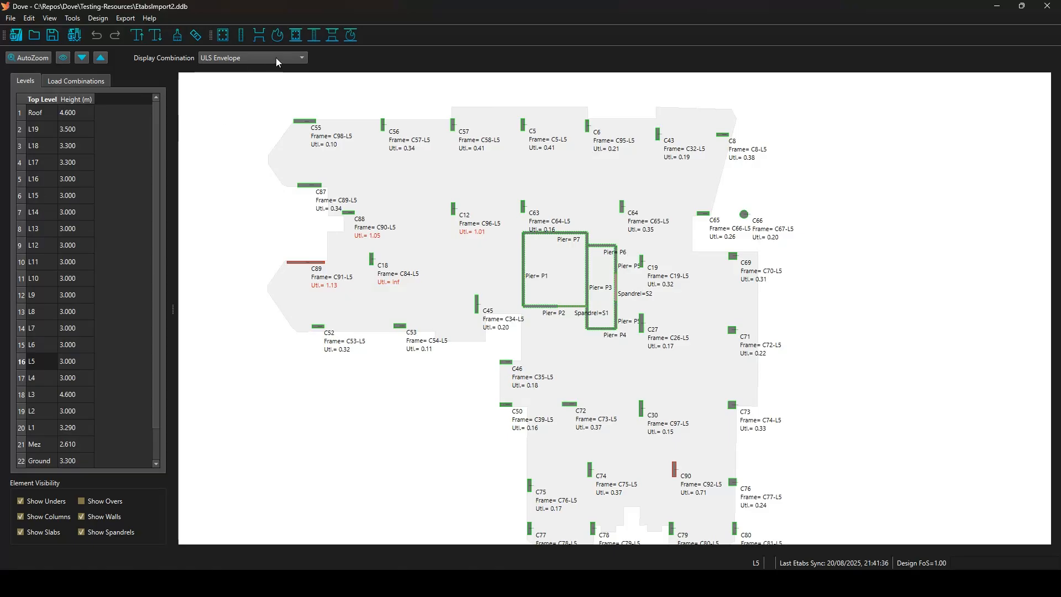
pyautogui.scroll(3, 276, 58)
pyautogui.scroll(-3, 276, 58)
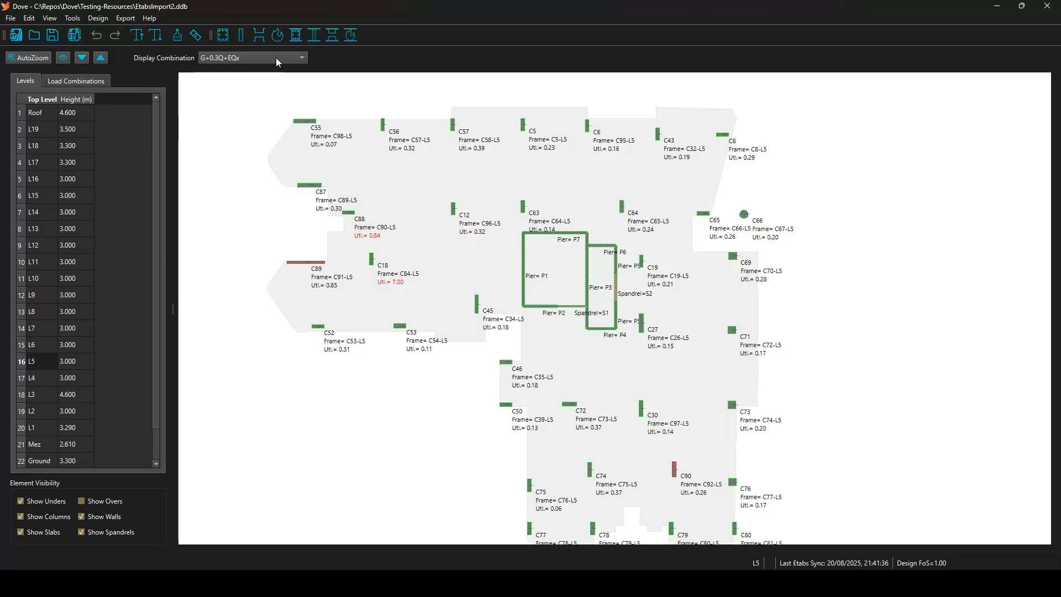
pyautogui.scroll(-3, 277, 57)
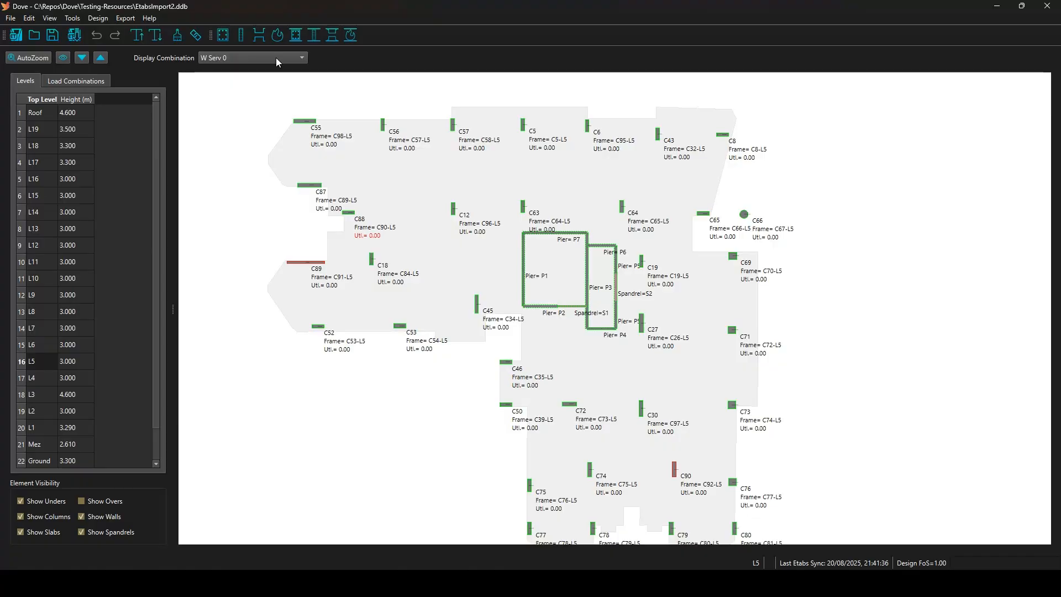
pyautogui.scroll(-5, 277, 58)
pyautogui.scroll(-2, 276, 57)
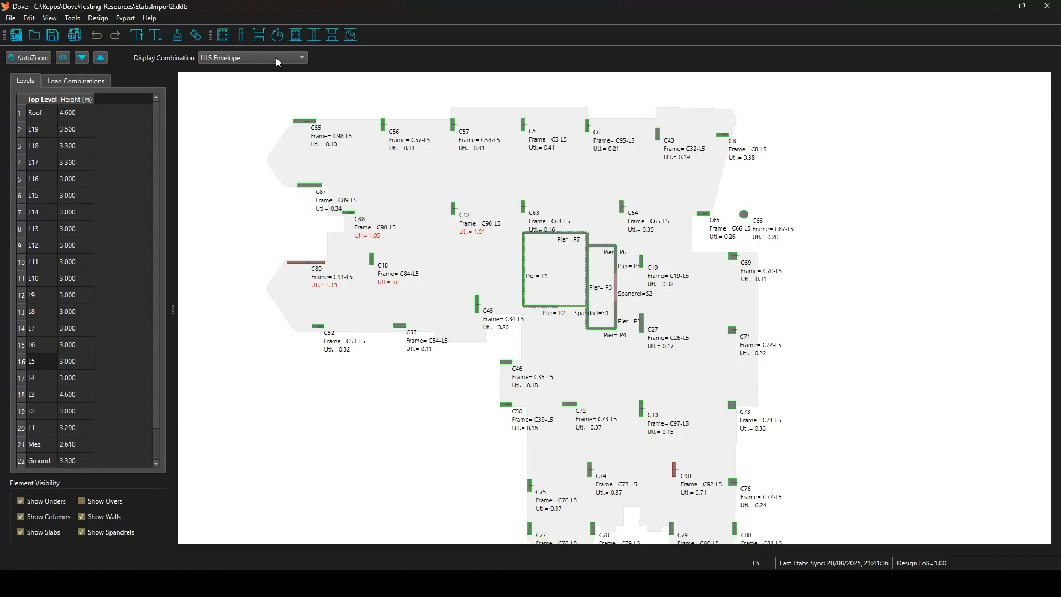
pyautogui.hotkey('alt', 'Tab')
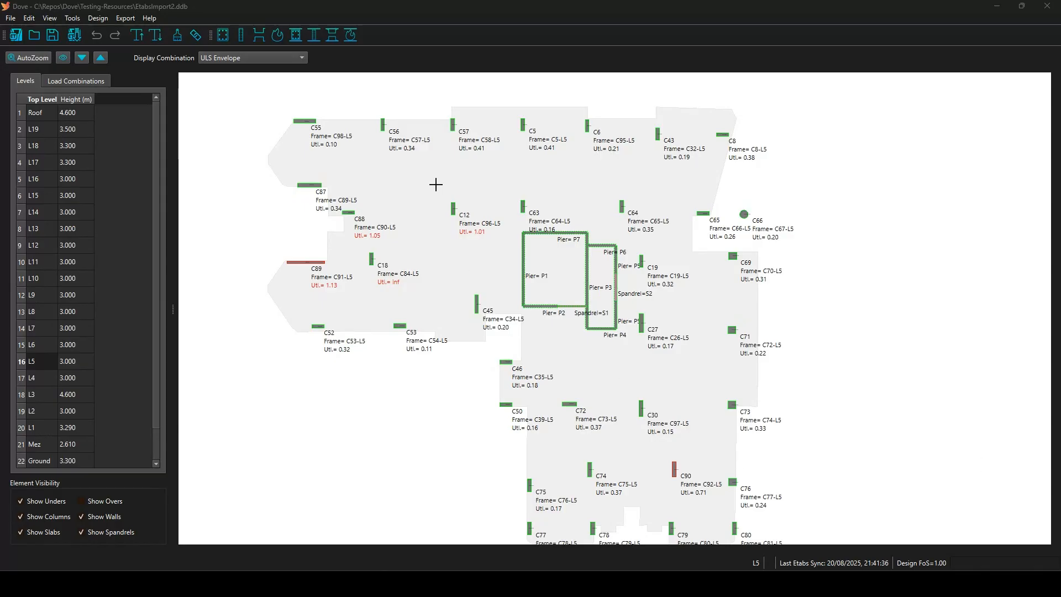
# Inspect Capacity on column C12 to show C96-L5's interaction diagrams and AS3600 report.
pyautogui.rightClick(454, 208)
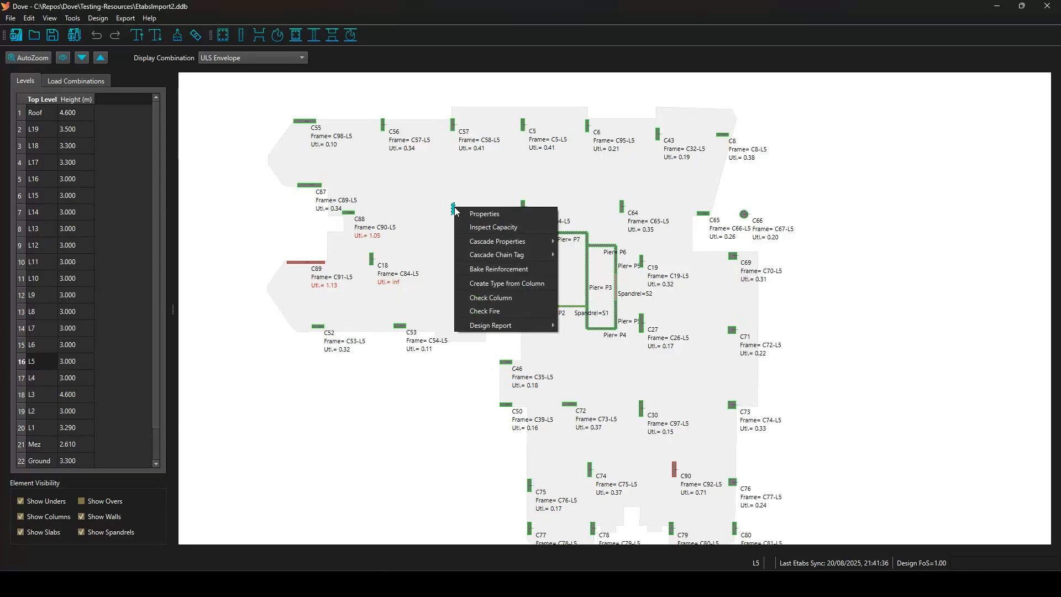
pyautogui.click(484, 228)
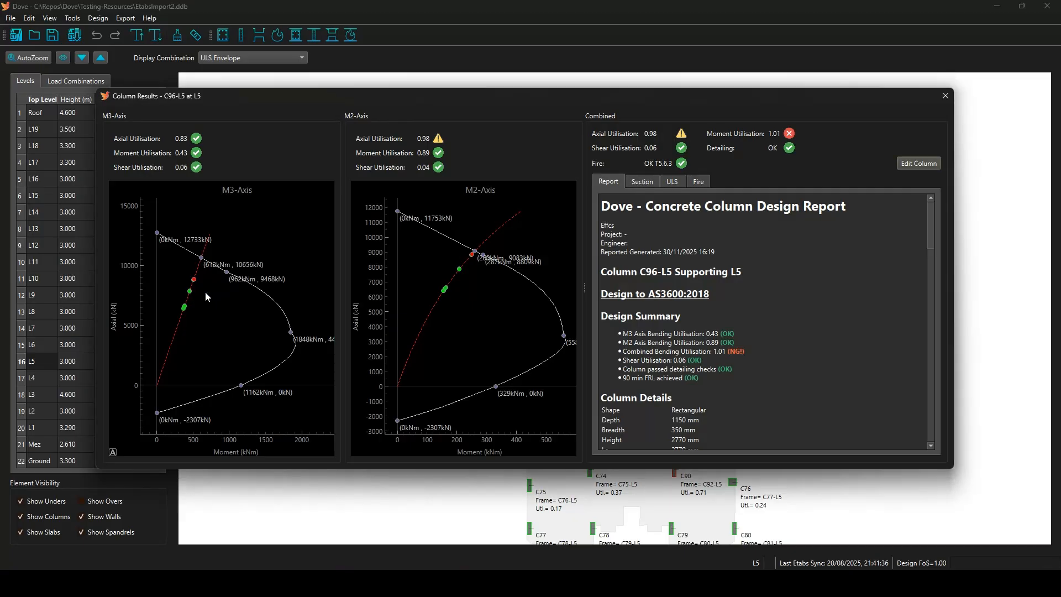
# Read the C96-L5 report's Column Details and M3-Axis sections.
pyautogui.moveTo(191, 297)
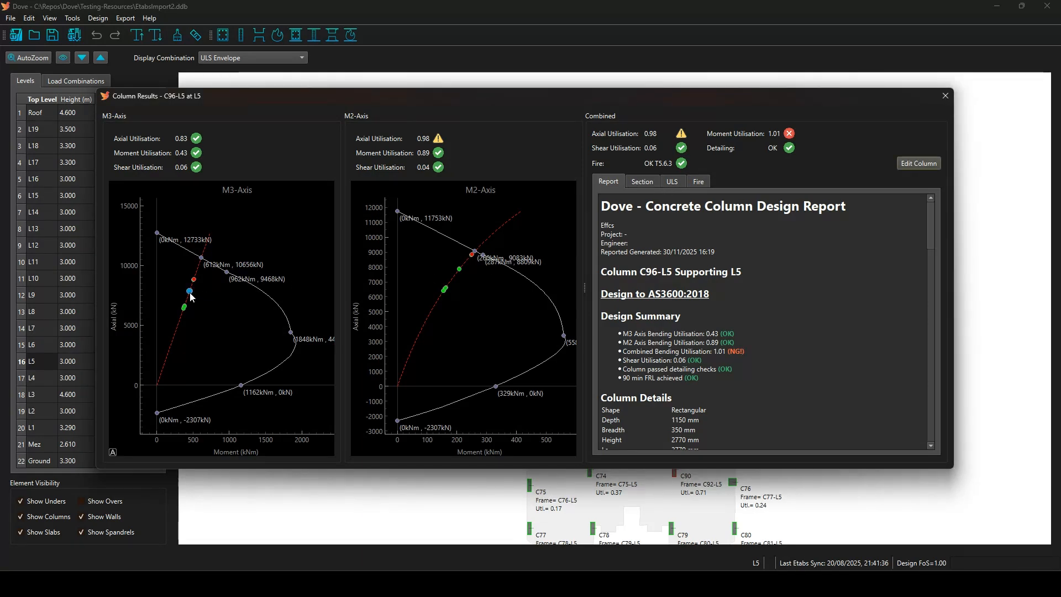
pyautogui.moveTo(191, 295)
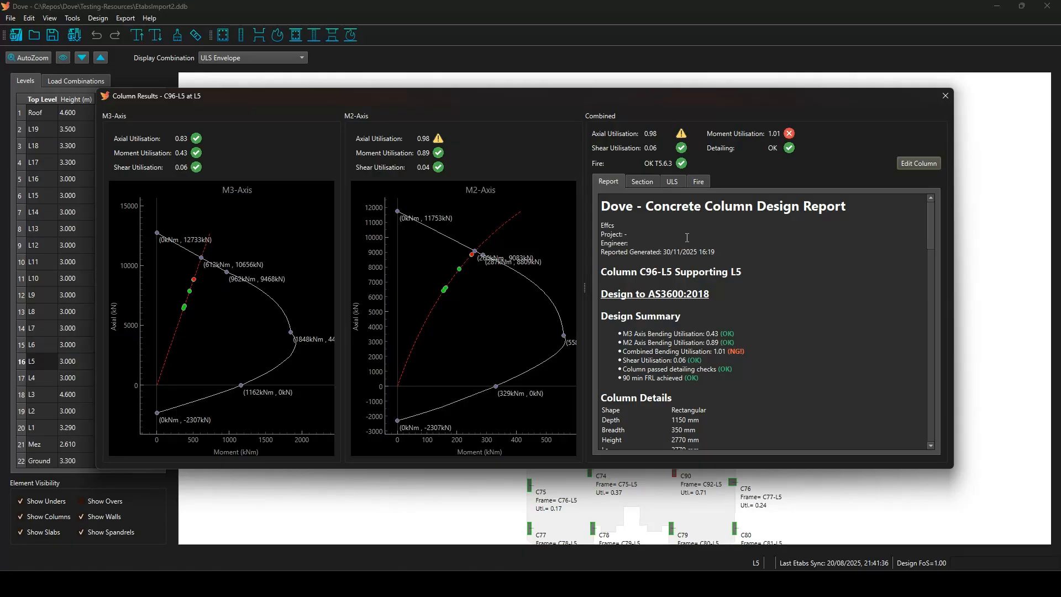
pyautogui.scroll(-1, 680, 286)
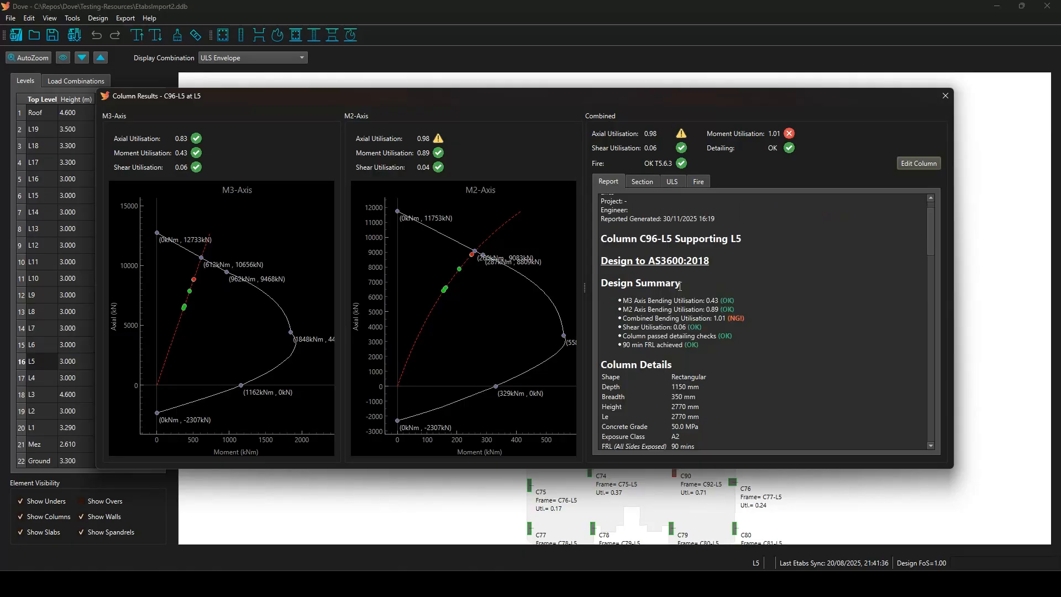
pyautogui.moveTo(718, 347); pyautogui.dragTo(589, 289)
pyautogui.scroll(-4, 651, 281)
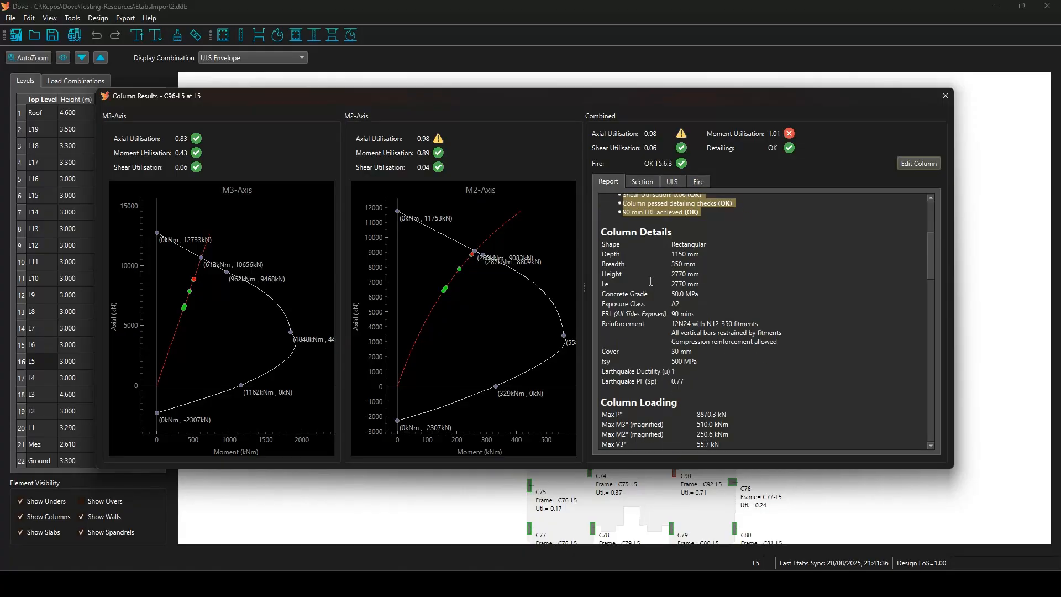
pyautogui.moveTo(701, 381); pyautogui.dragTo(613, 228)
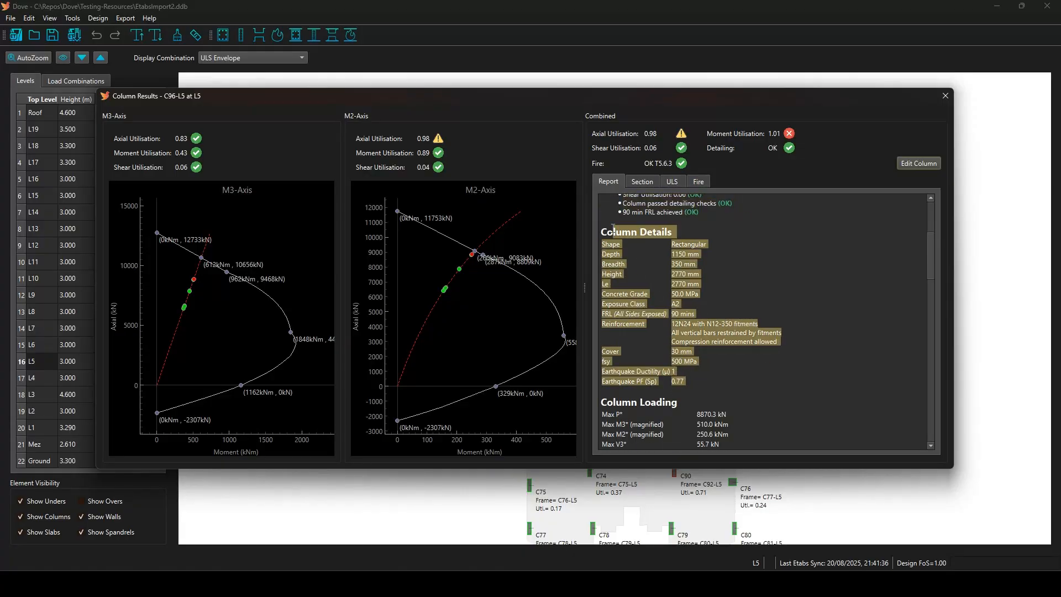
pyautogui.click(686, 247)
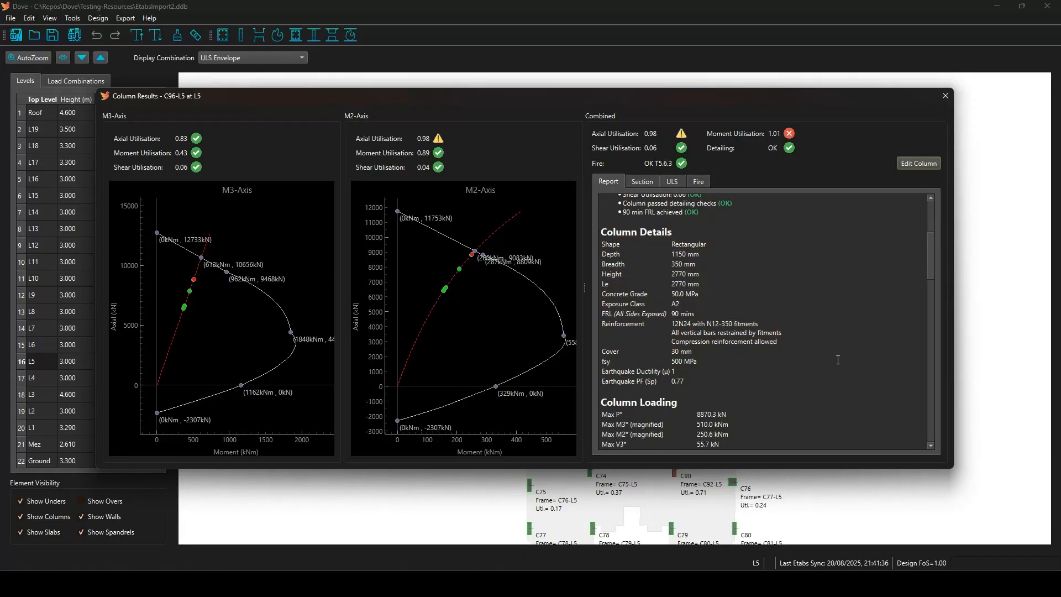
pyautogui.scroll(-4, 756, 334)
pyautogui.moveTo(720, 348); pyautogui.dragTo(638, 265)
pyautogui.scroll(-4, 665, 287)
pyautogui.scroll(-2, 718, 311)
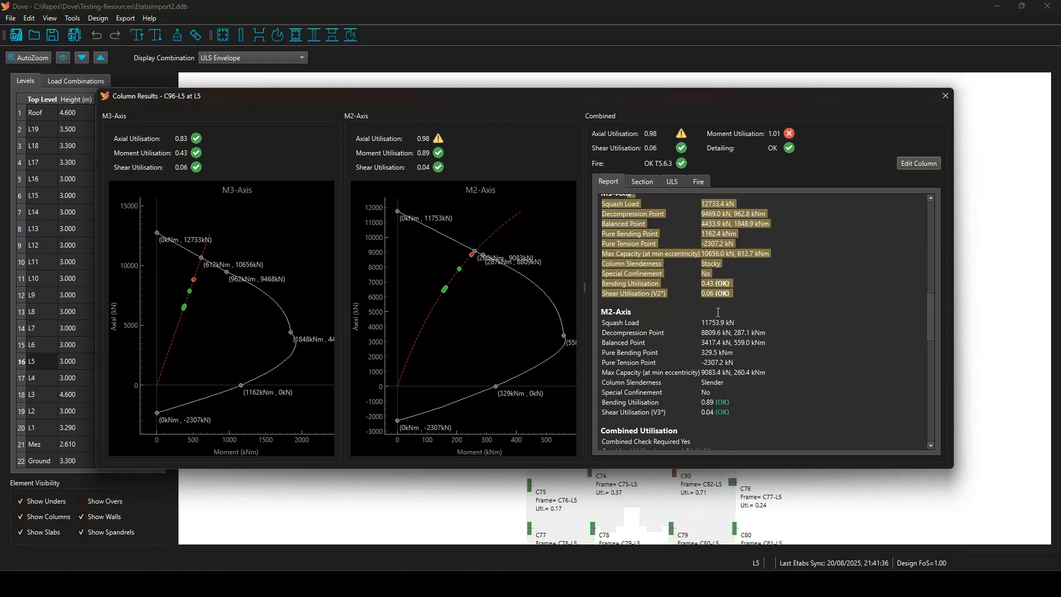
pyautogui.click(639, 319)
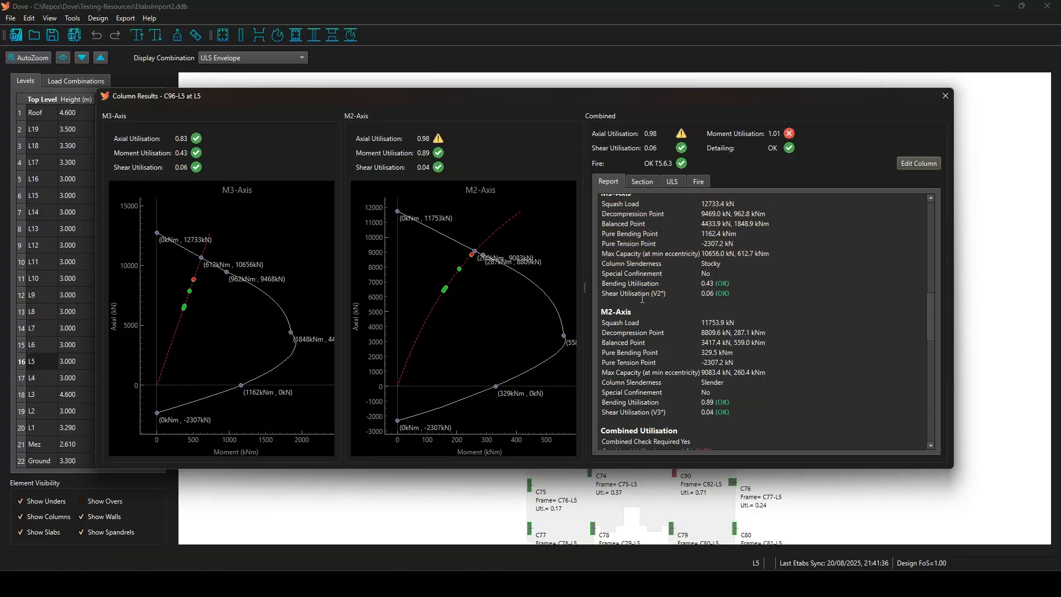
# Review the fire check section, then display the 1150 x 350 section with 12N24 bars.
pyautogui.scroll(-3, 641, 315)
pyautogui.scroll(-3, 642, 311)
pyautogui.moveTo(730, 264); pyautogui.dragTo(745, 386)
pyautogui.scroll(-1, 664, 275)
pyautogui.scroll(-5, 765, 383)
pyautogui.moveTo(607, 240); pyautogui.dragTo(727, 393)
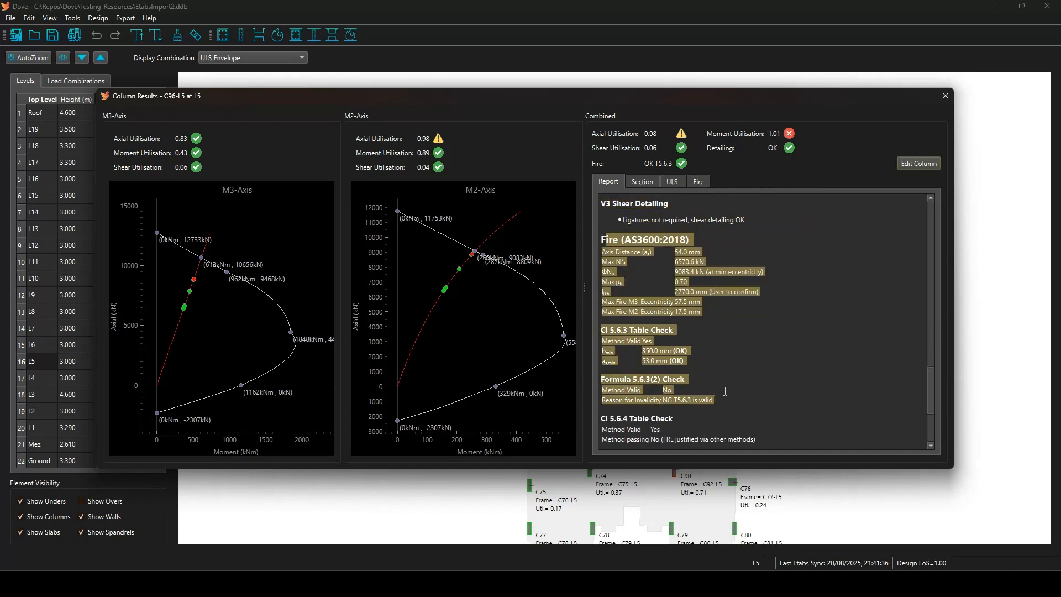
pyautogui.click(759, 399)
pyautogui.click(641, 182)
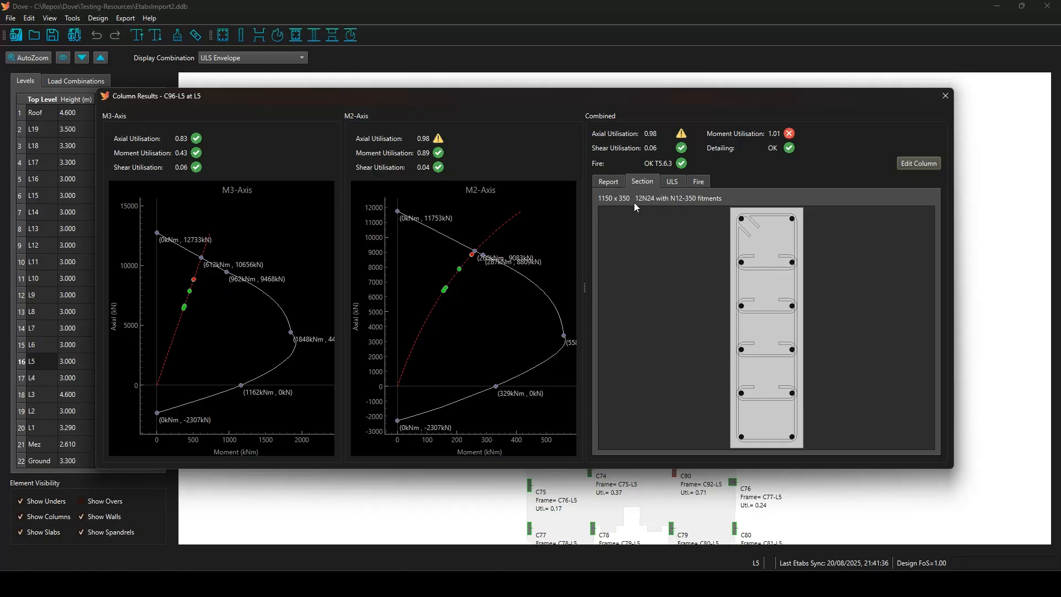
# Review the ULS combination results, including row 1's magnified M3 of 377.8.
pyautogui.click(671, 180)
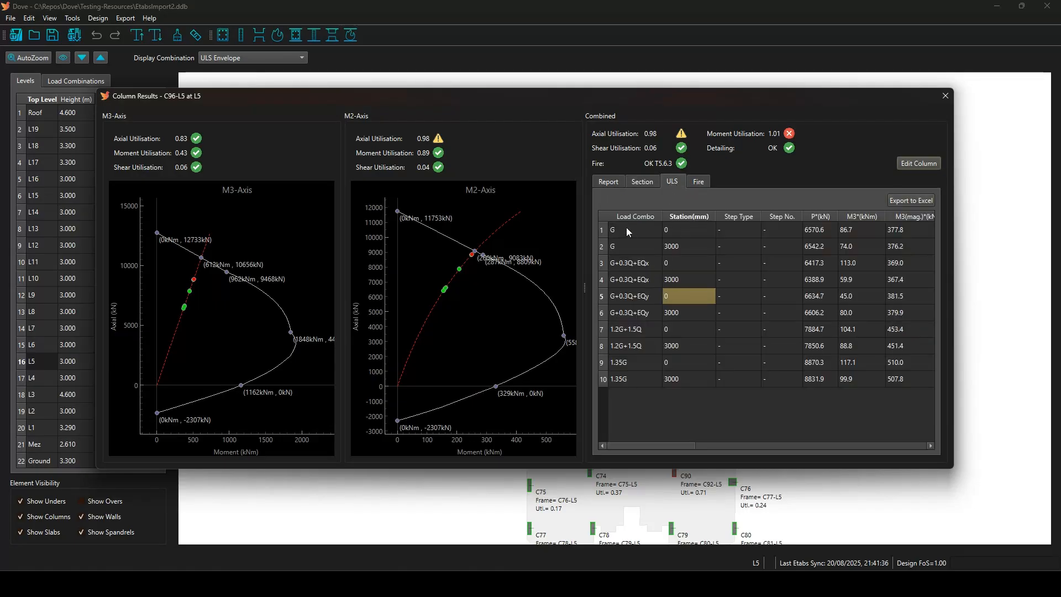
pyautogui.moveTo(629, 232); pyautogui.dragTo(950, 294)
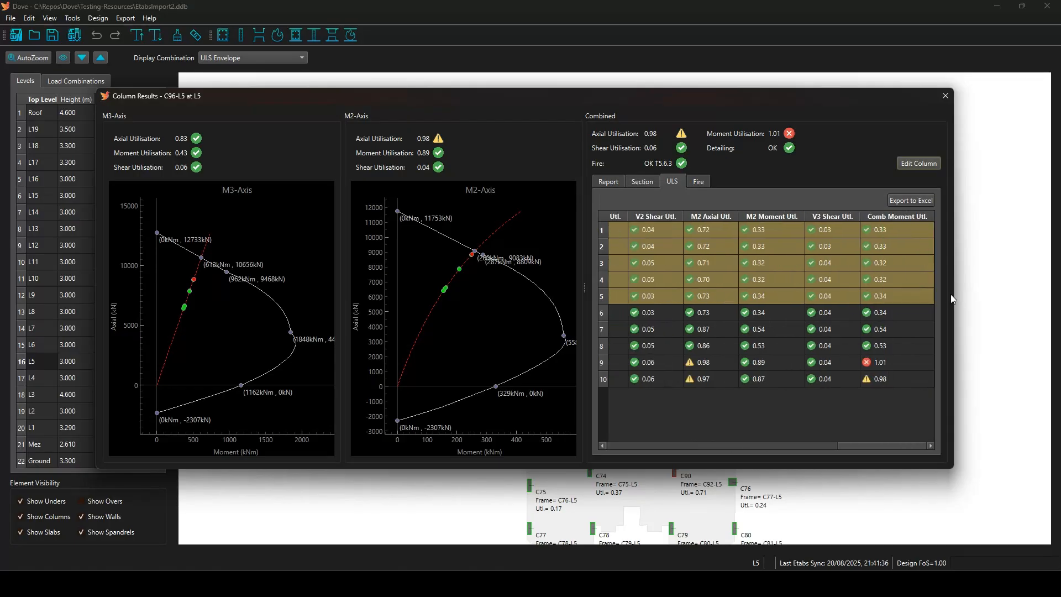
pyautogui.click(787, 347)
pyautogui.moveTo(878, 446); pyautogui.dragTo(753, 445)
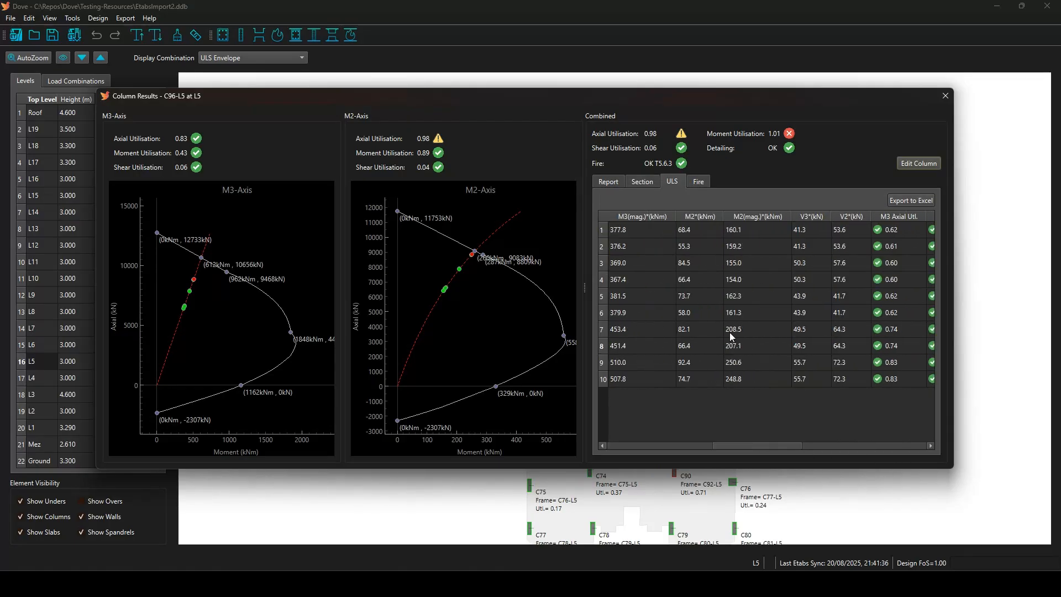
pyautogui.click(639, 235)
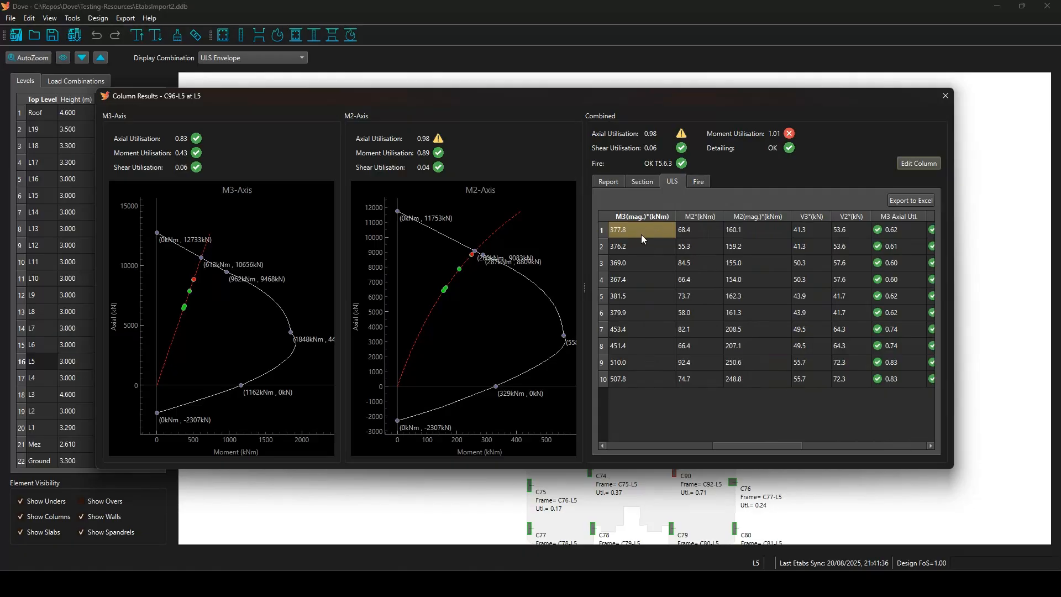
# View the fire combination results, then open Column Properties for C96-L5.
pyautogui.click(702, 182)
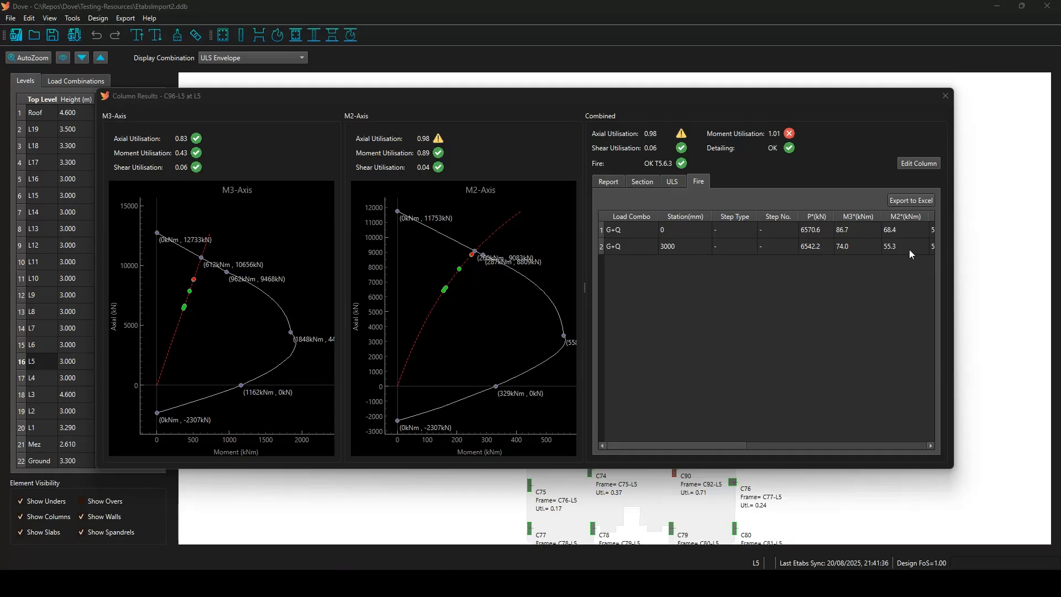
pyautogui.click(915, 164)
pyautogui.click(915, 164)
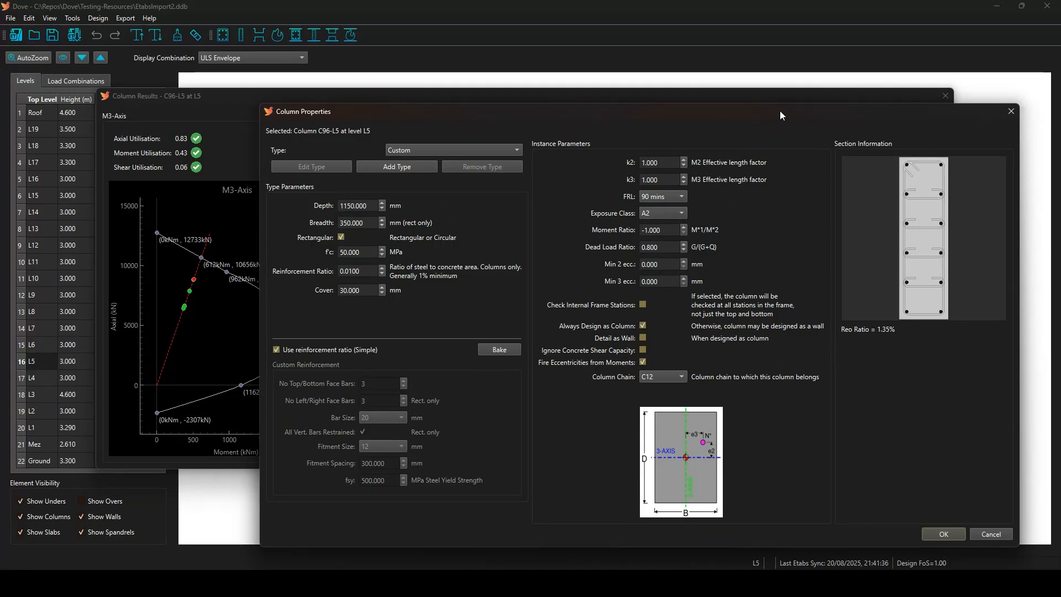
# Move Column Properties aside and untick the simple 0.0100 reinforcement ratio for custom bars.
pyautogui.moveTo(781, 111); pyautogui.dragTo(716, 51)
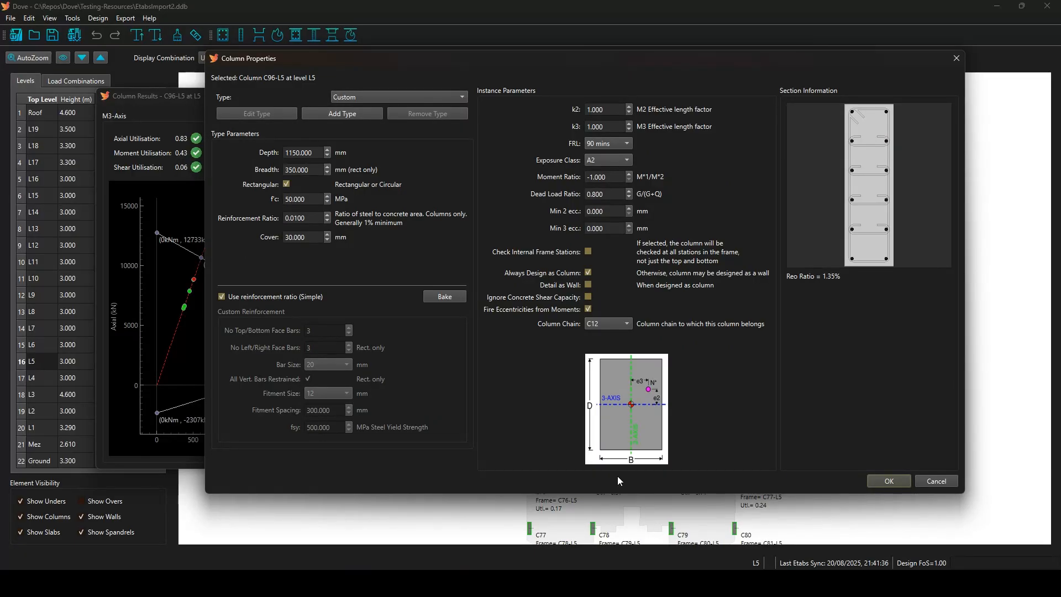
pyautogui.moveTo(312, 218); pyautogui.dragTo(262, 219)
pyautogui.click(222, 297)
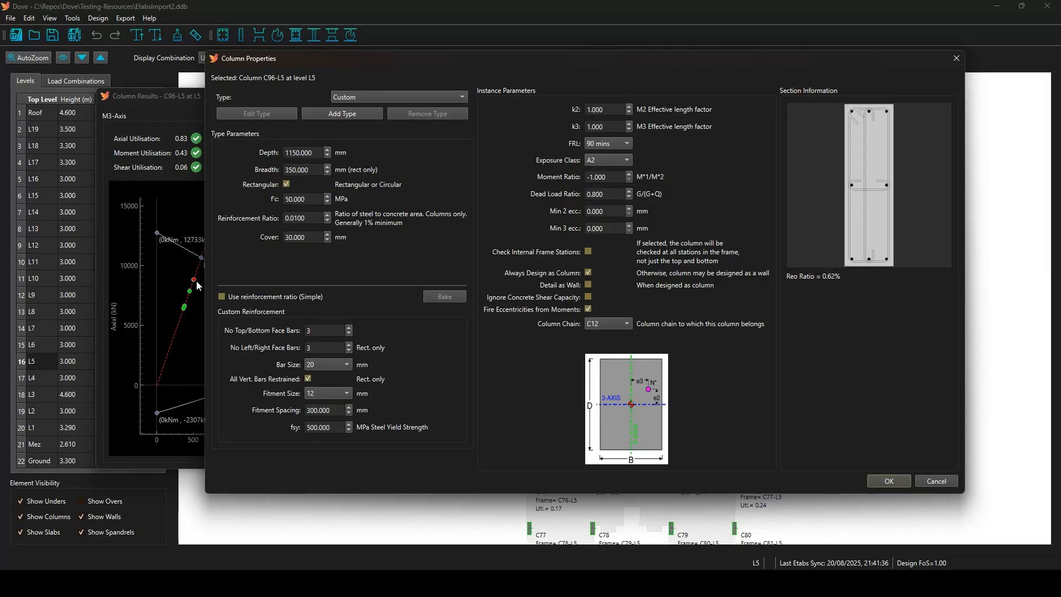
# Re-enable the 0.0100 reinforcement ratio, bake it into bars, and add column type CT1.
pyautogui.click(222, 297)
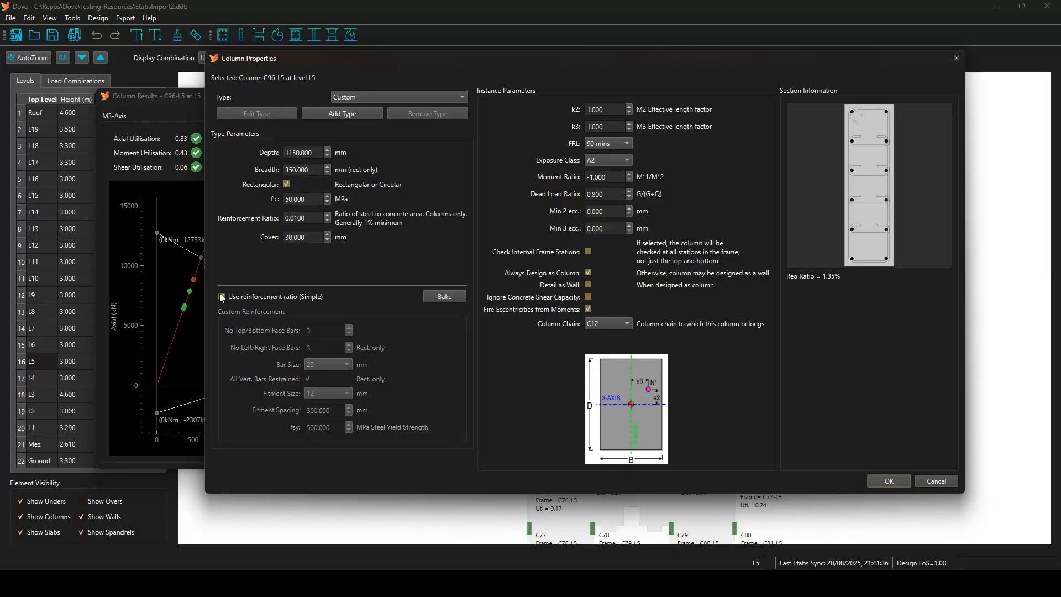
pyautogui.click(450, 296)
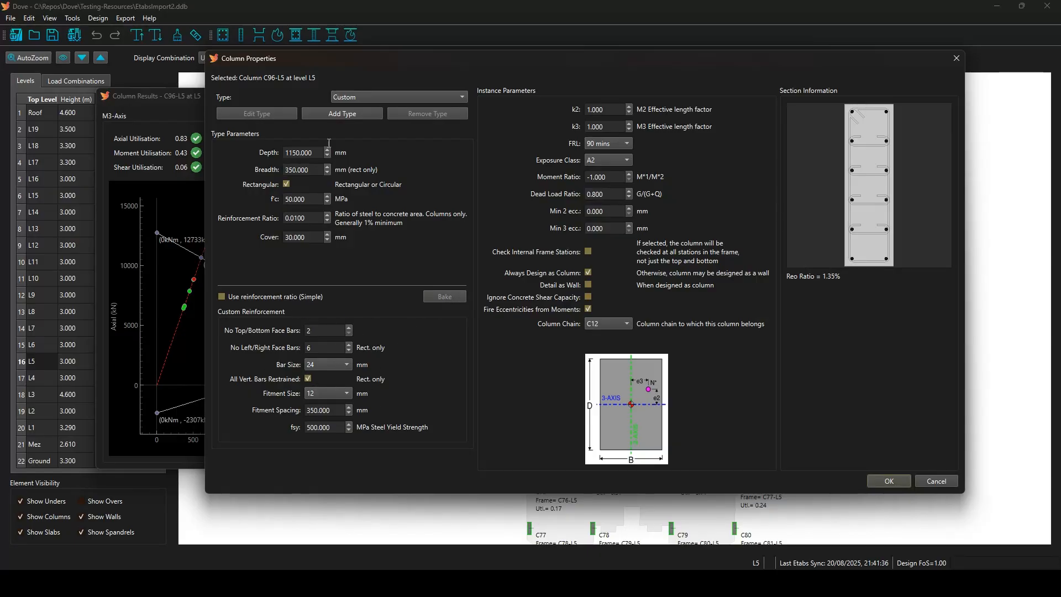
pyautogui.moveTo(307, 218); pyautogui.dragTo(275, 222)
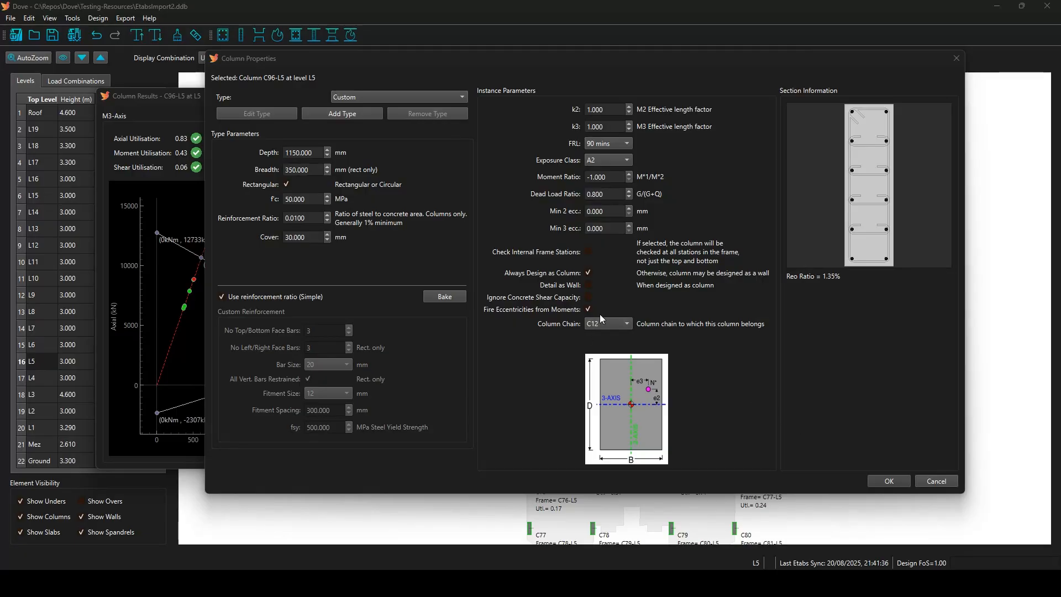
pyautogui.click(346, 115)
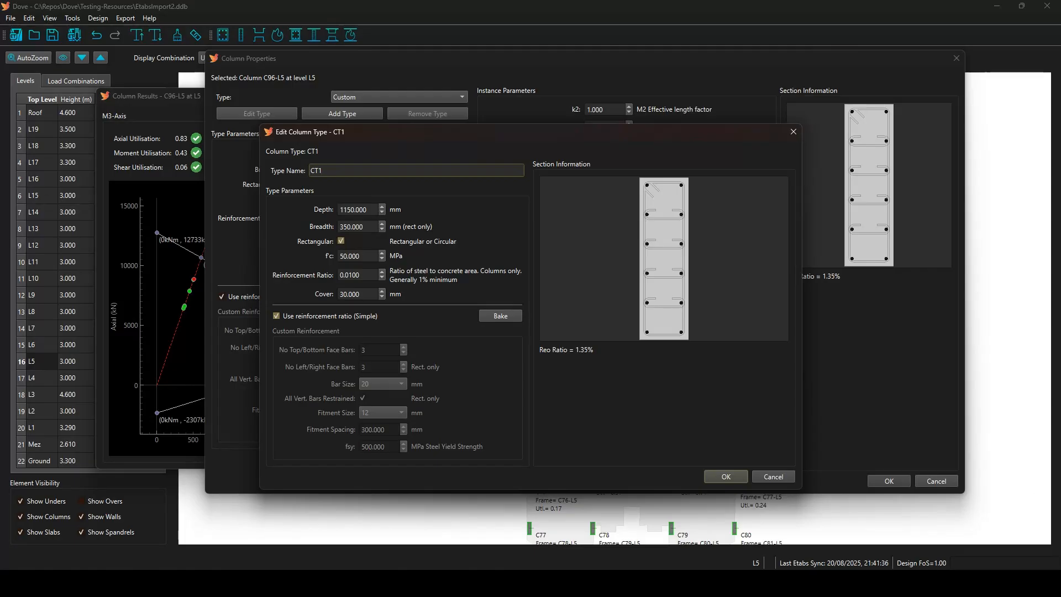
# Confirm column type CT1 for C96-L5, check its settings, then close the column properties and results windows.
pyautogui.click(718, 475)
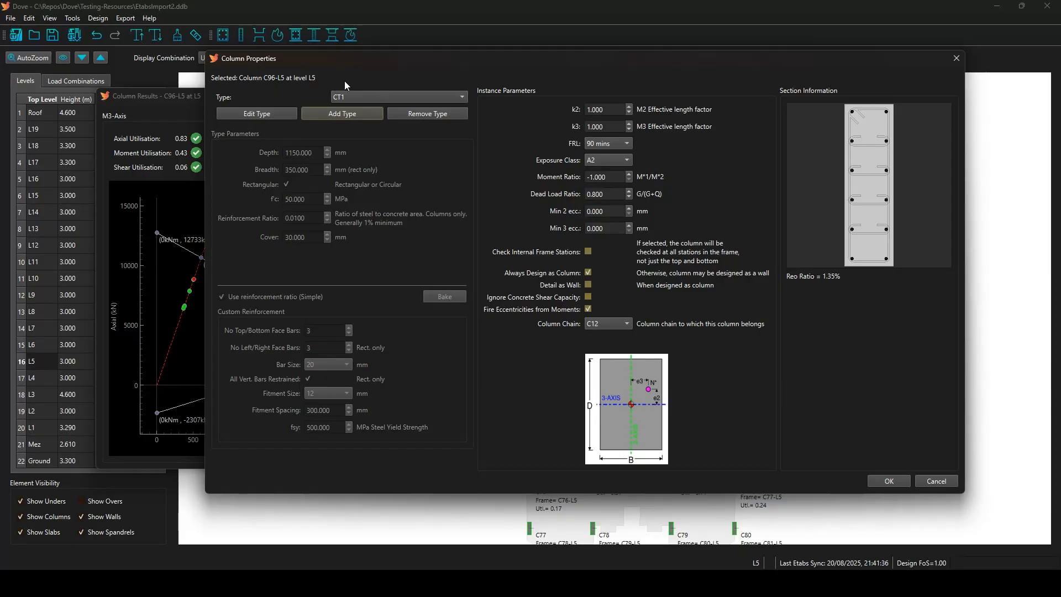
pyautogui.click(258, 114)
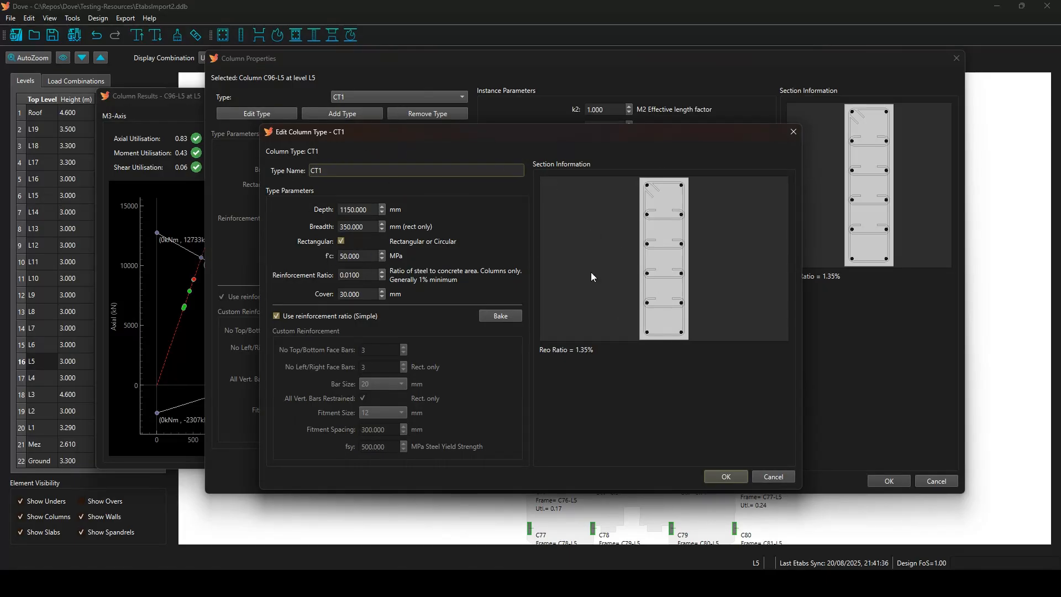
pyautogui.click(776, 477)
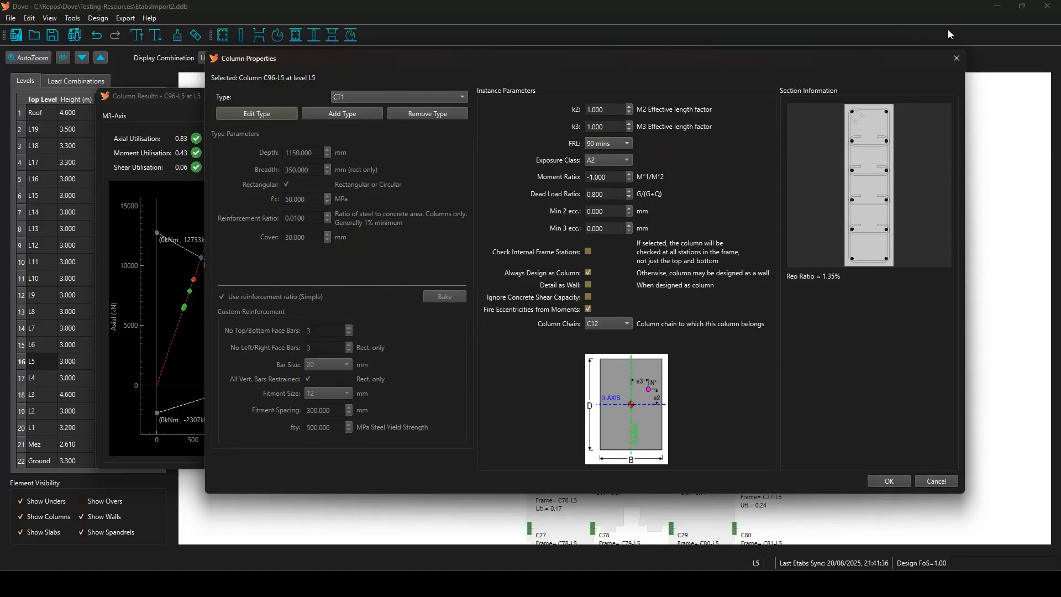
pyautogui.click(957, 59)
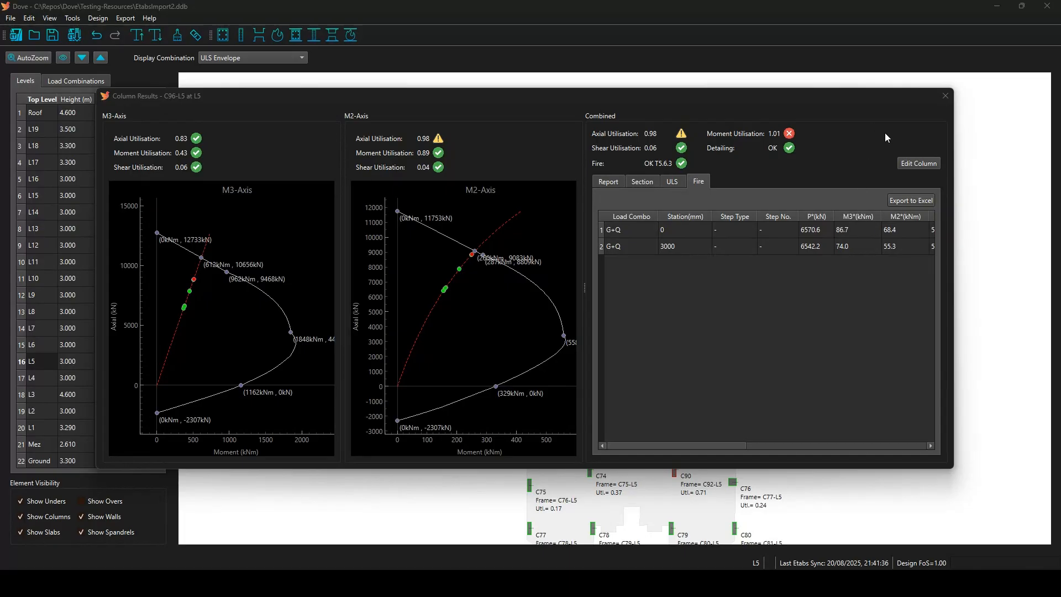
pyautogui.click(945, 96)
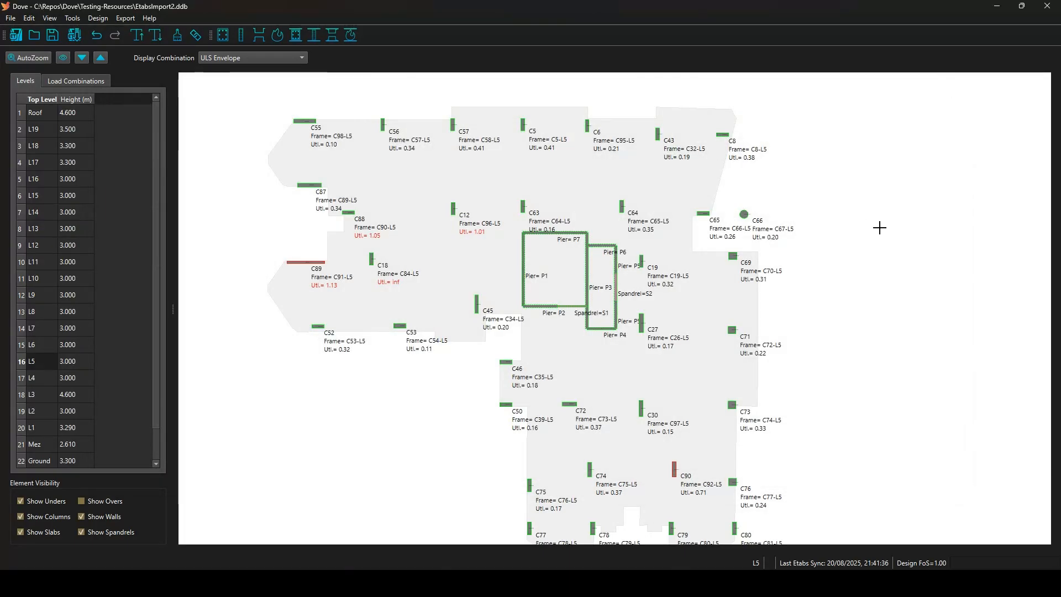
# Select column C12 on the L5 plan as the source of properties to reuse.
pyautogui.scroll(3, 456, 199)
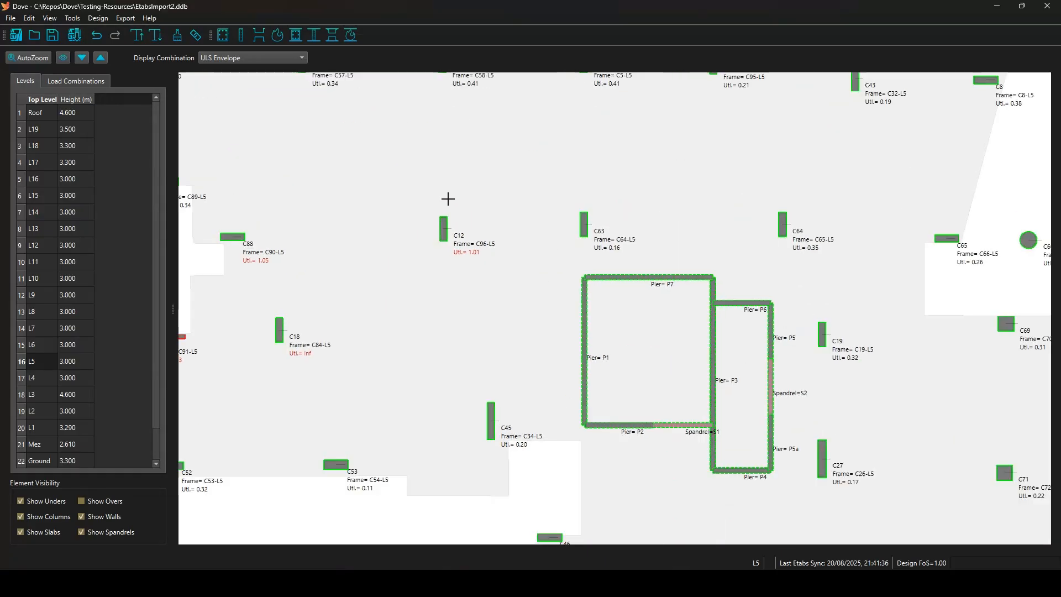
pyautogui.rightClick(442, 228)
pyautogui.moveTo(519, 259)
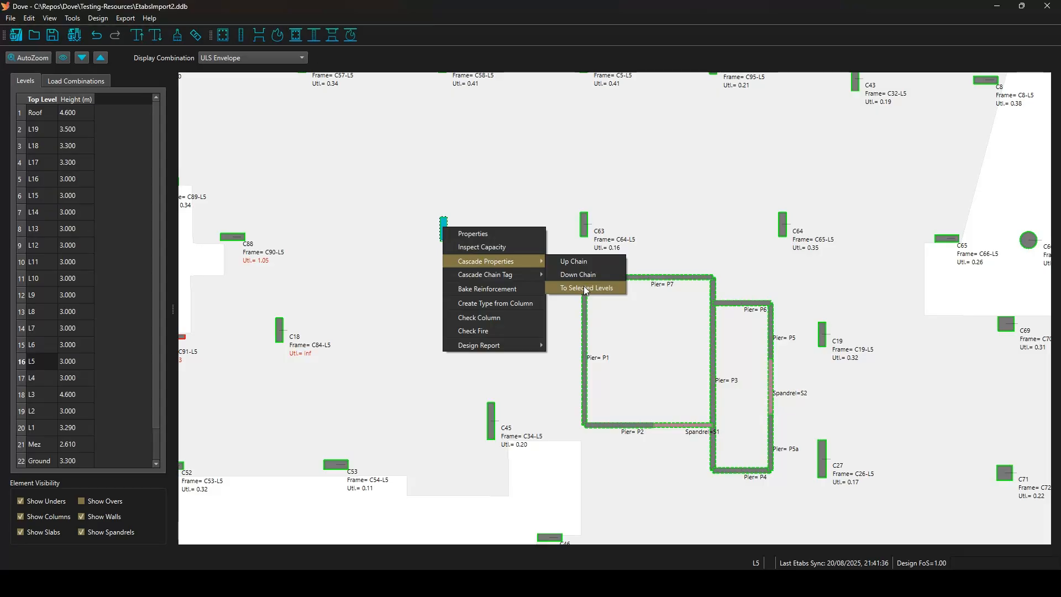
pyautogui.click(525, 199)
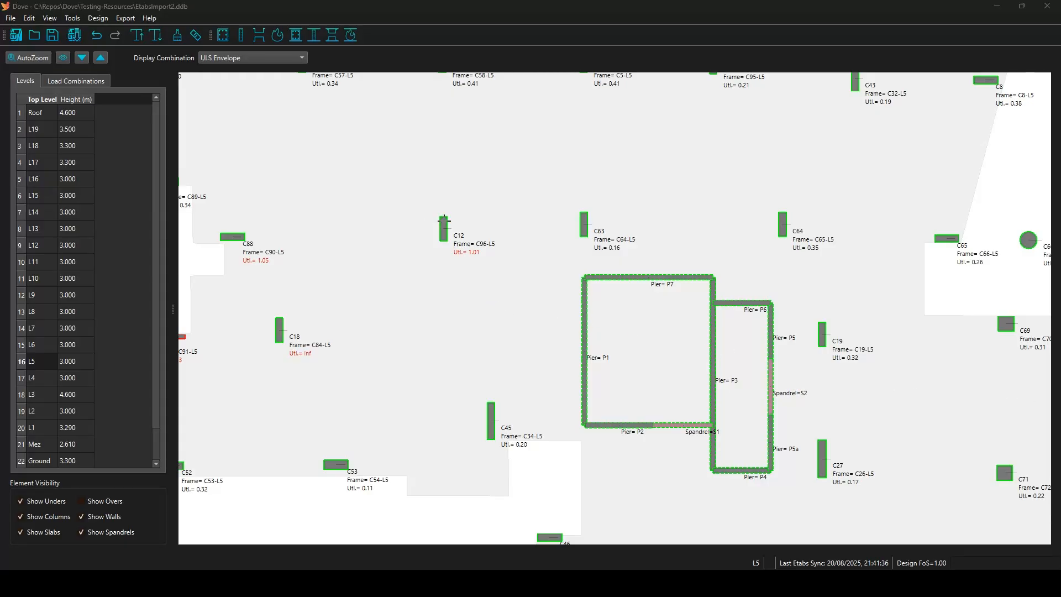
pyautogui.click(444, 220)
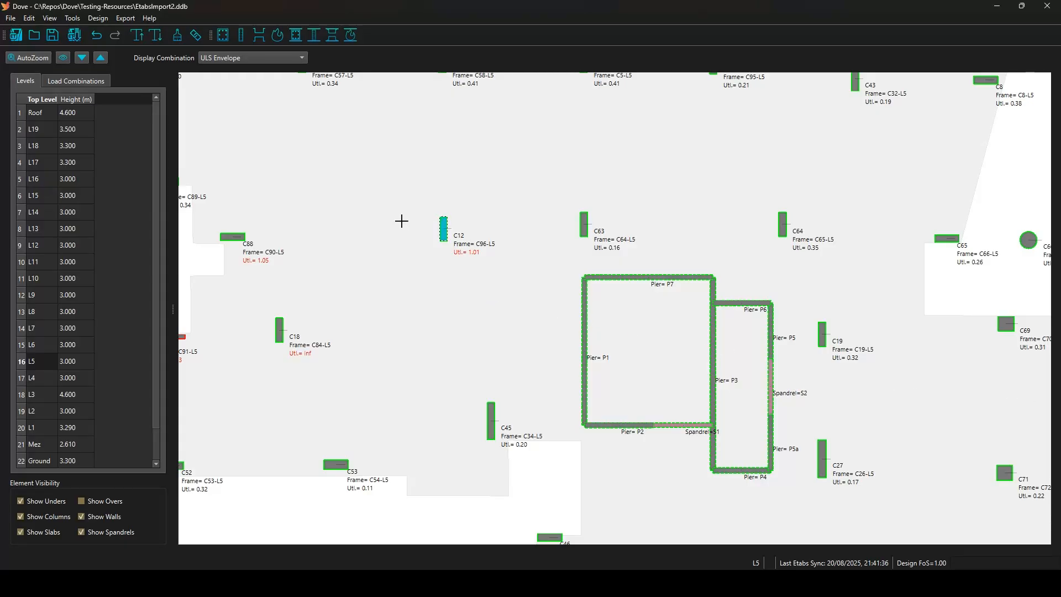
# Match C12's properties onto columns C88, C18, C45 and C53 with the brush tool.
pyautogui.click(177, 36)
pyautogui.scroll(-3, 495, 227)
pyautogui.scroll(1, 310, 250)
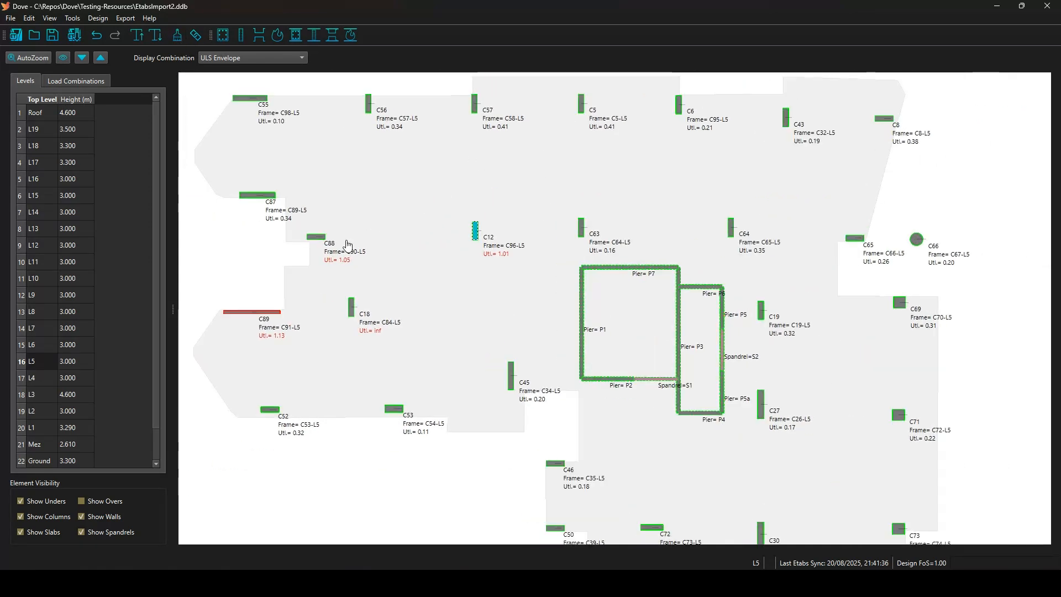
pyautogui.click(317, 239)
pyautogui.click(352, 309)
pyautogui.click(511, 376)
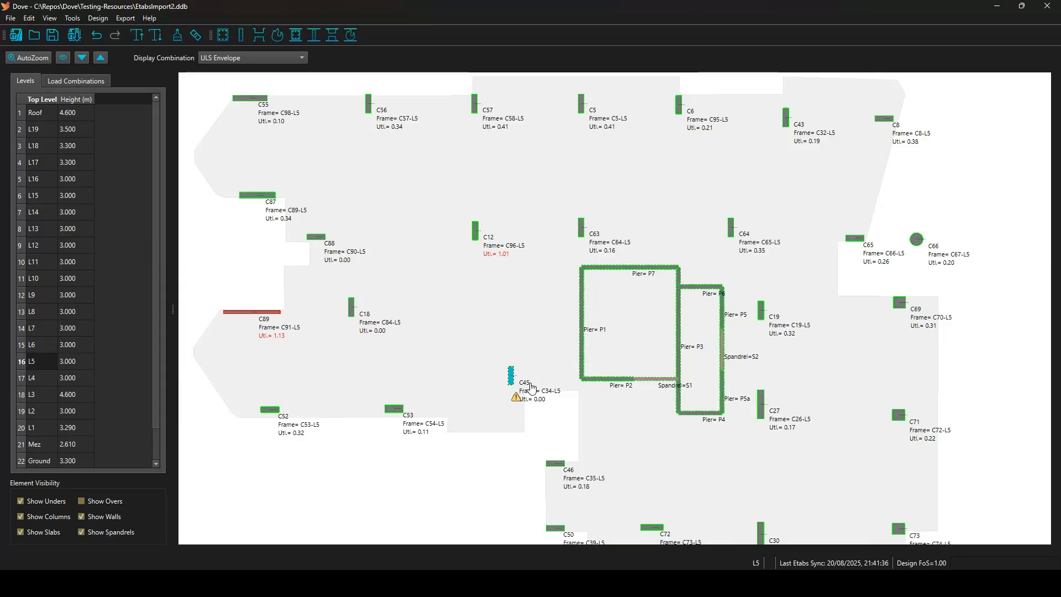
pyautogui.click(394, 409)
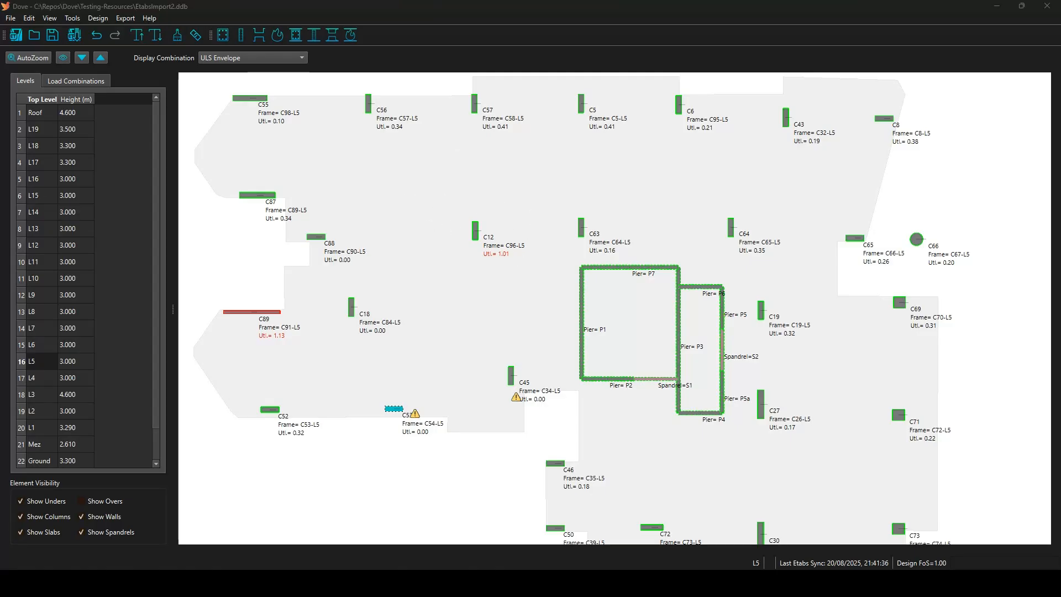
# Review the four updated columns' shared properties without changes, then show levels L6 through L12 together.
pyautogui.moveTo(314, 177); pyautogui.dragTo(547, 440)
pyautogui.rightClick(386, 171)
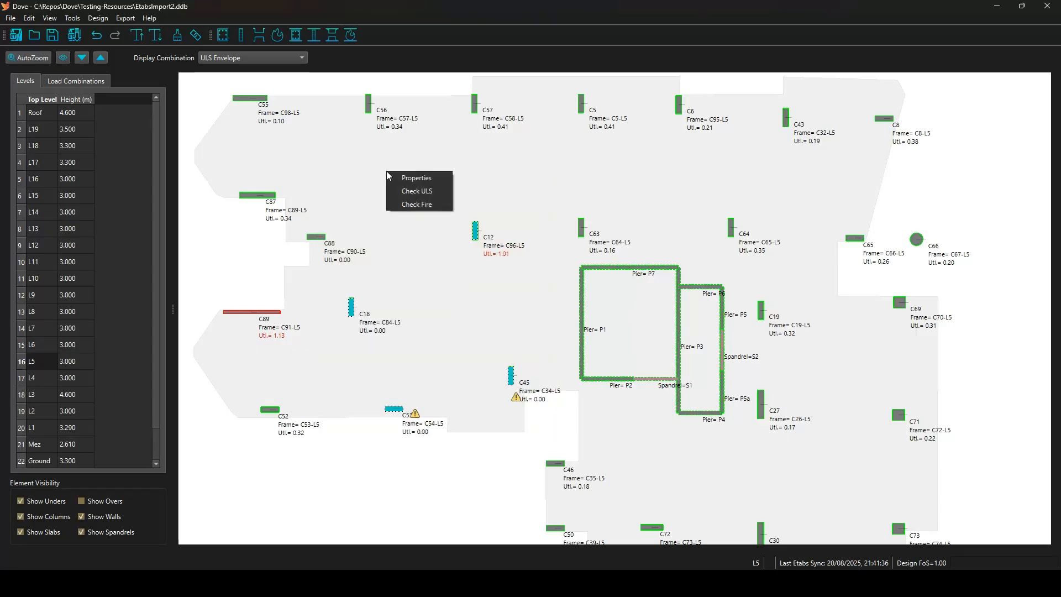
pyautogui.click(410, 177)
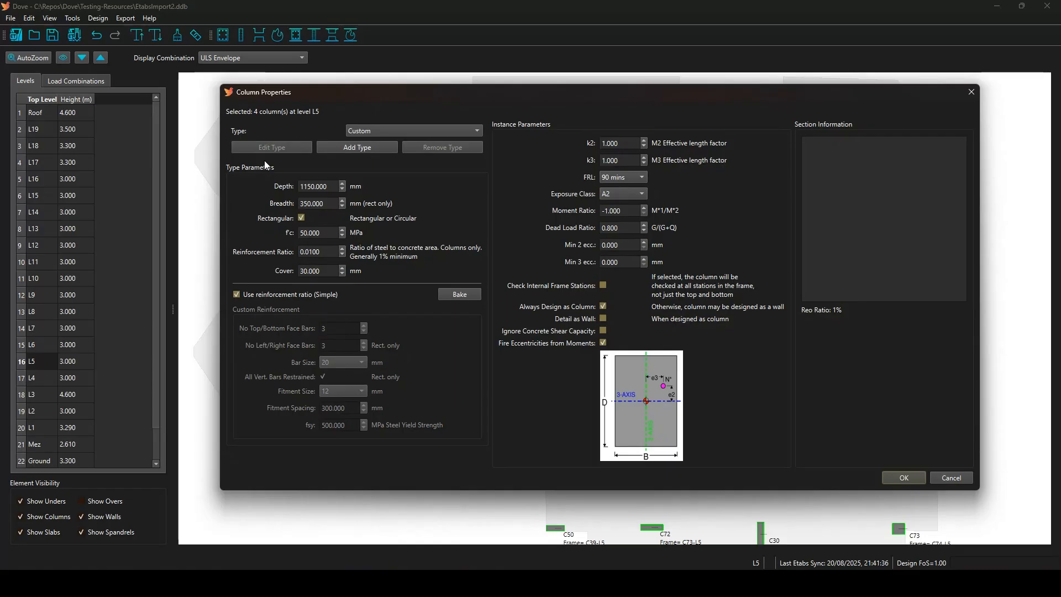
pyautogui.click(944, 477)
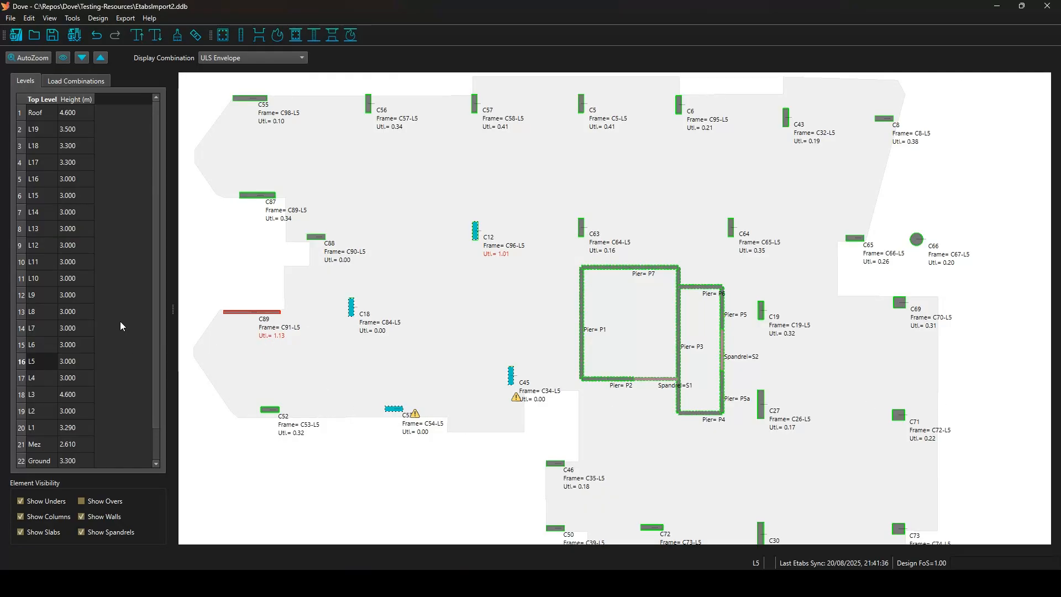
pyautogui.moveTo(58, 344); pyautogui.dragTo(101, 244)
# Inspect the properties of columns C88, C12, C18, C45 and C53 across L6–L12, closing without changes.
pyautogui.moveTo(302, 196); pyautogui.dragTo(541, 448)
pyautogui.rightClick(422, 277)
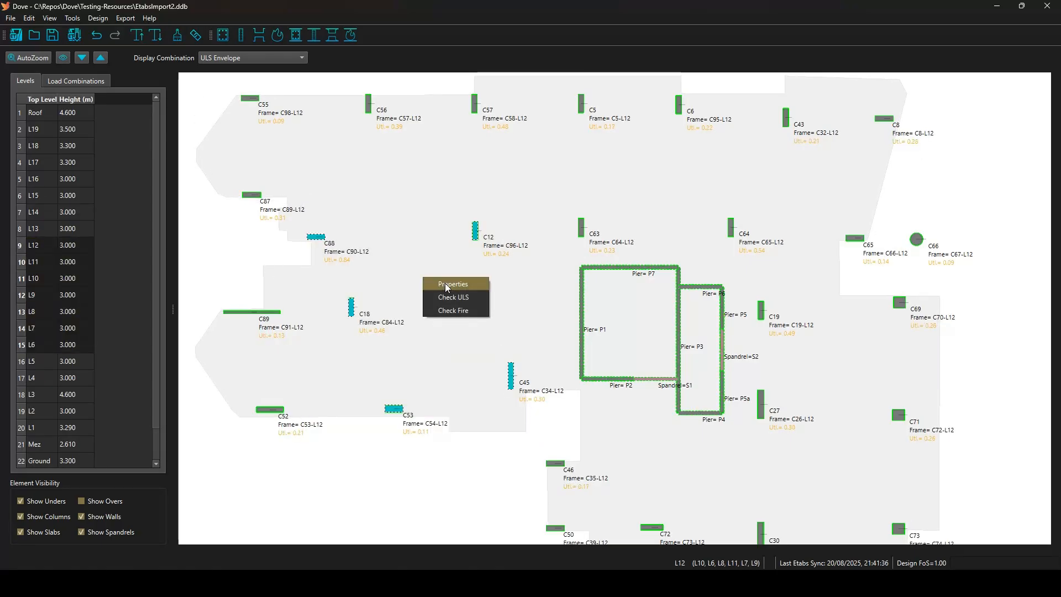
pyautogui.click(445, 285)
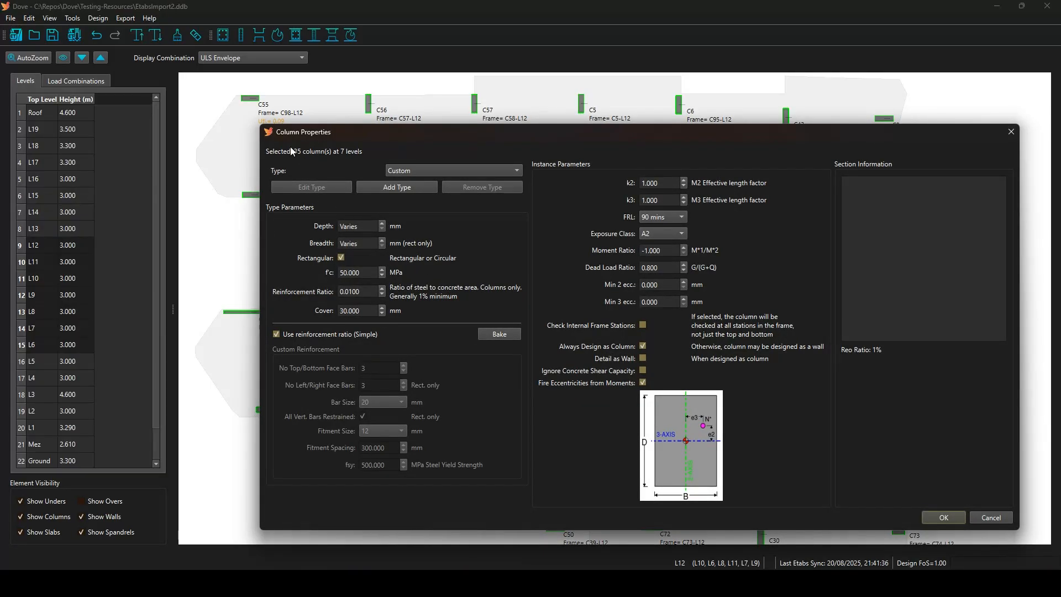
pyautogui.moveTo(340, 131); pyautogui.dragTo(213, 108)
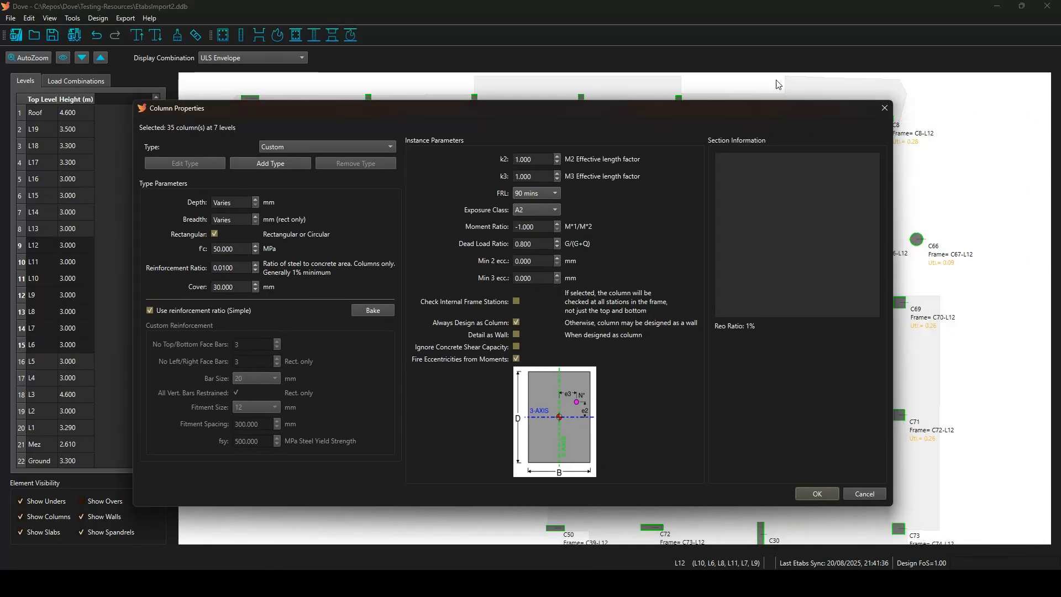
pyautogui.moveTo(839, 111); pyautogui.dragTo(909, 396)
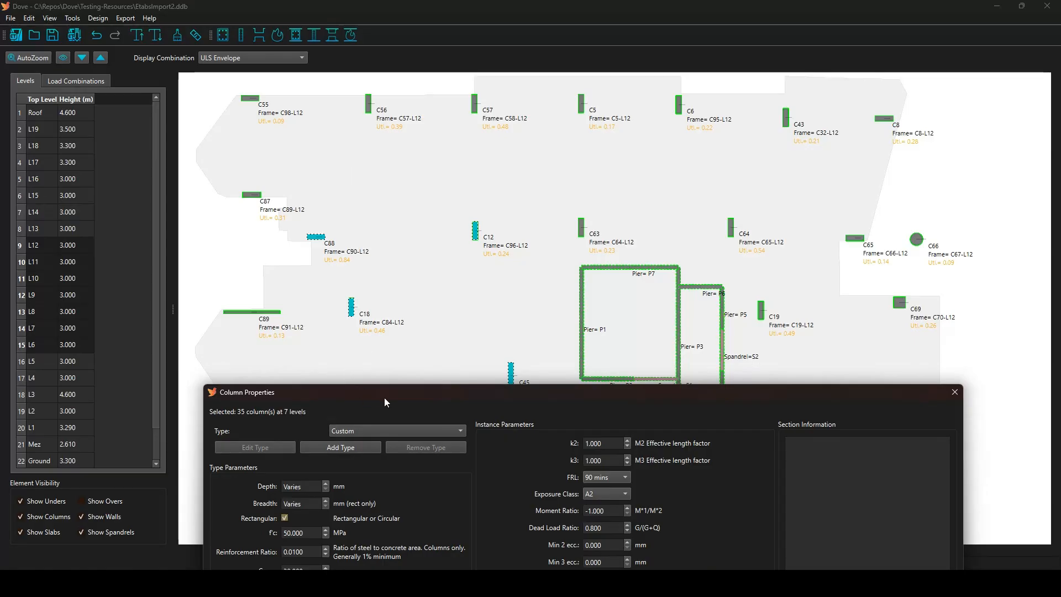
pyautogui.moveTo(383, 397); pyautogui.dragTo(363, 151)
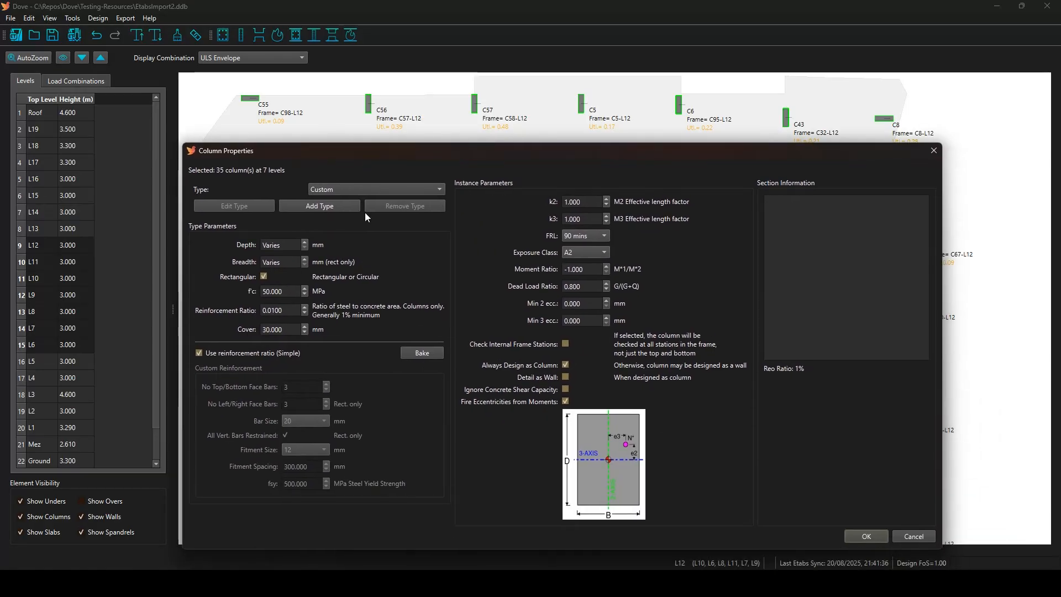
pyautogui.click(913, 536)
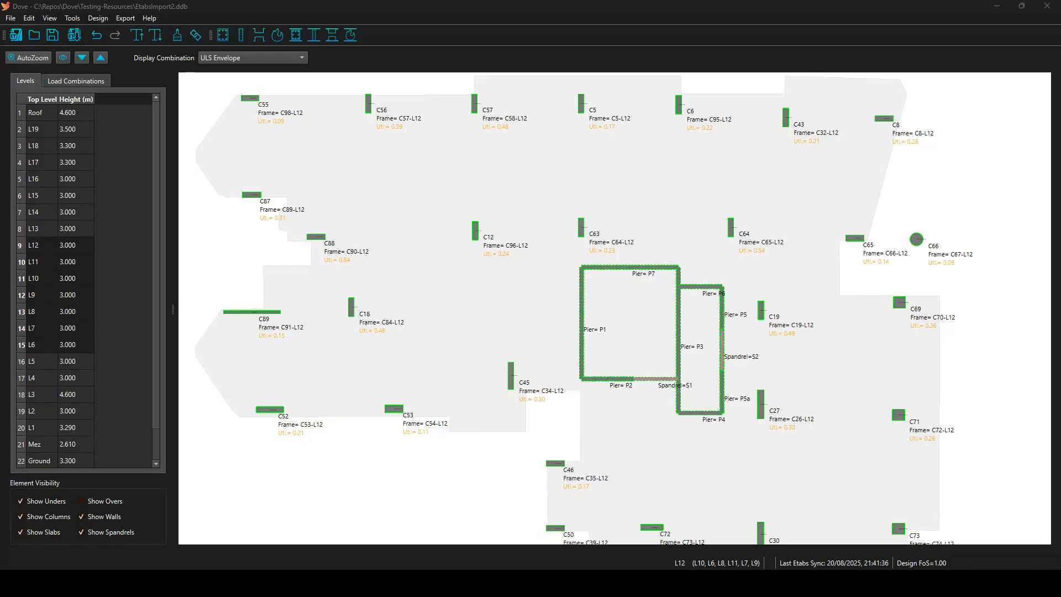
# Open spandrel S2's results, browse its Report, Section and ULS tabs, then open its spandrel properties.
pyautogui.click(722, 351)
pyautogui.doubleClick(723, 351)
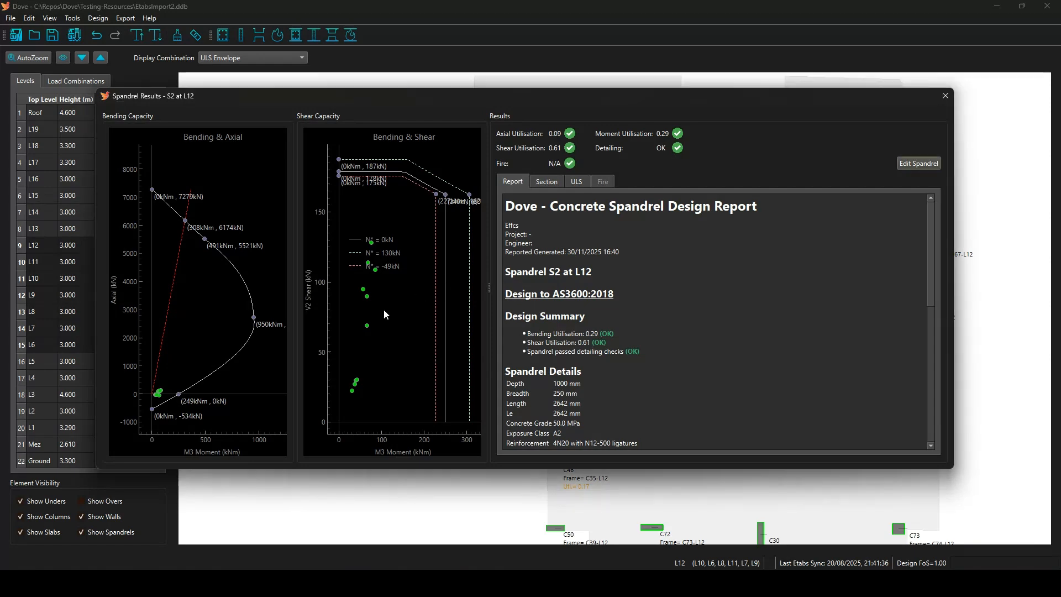
pyautogui.moveTo(368, 298)
pyautogui.click(918, 164)
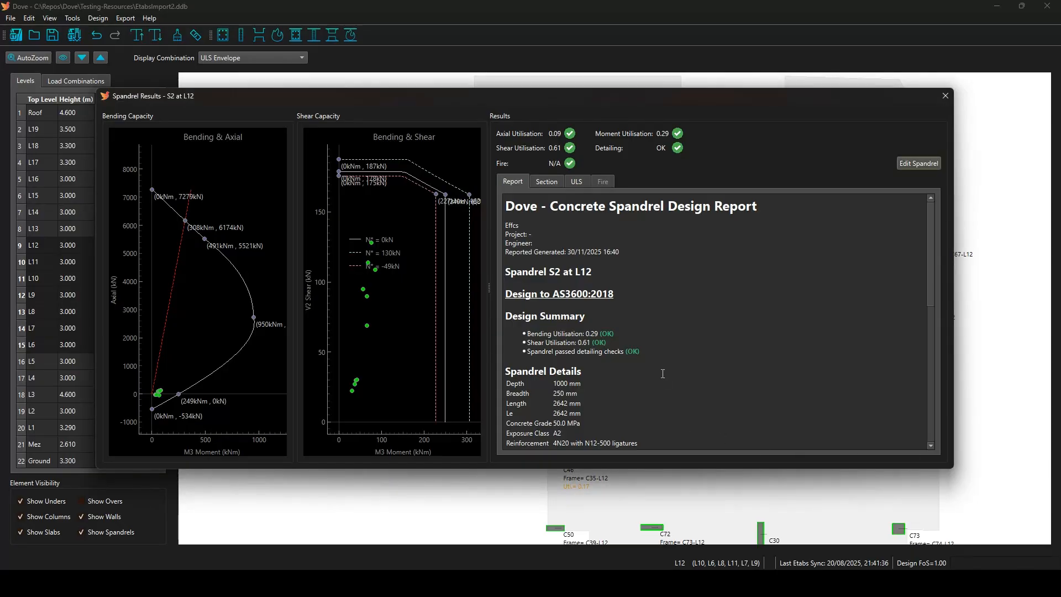
pyautogui.scroll(-2, 693, 358)
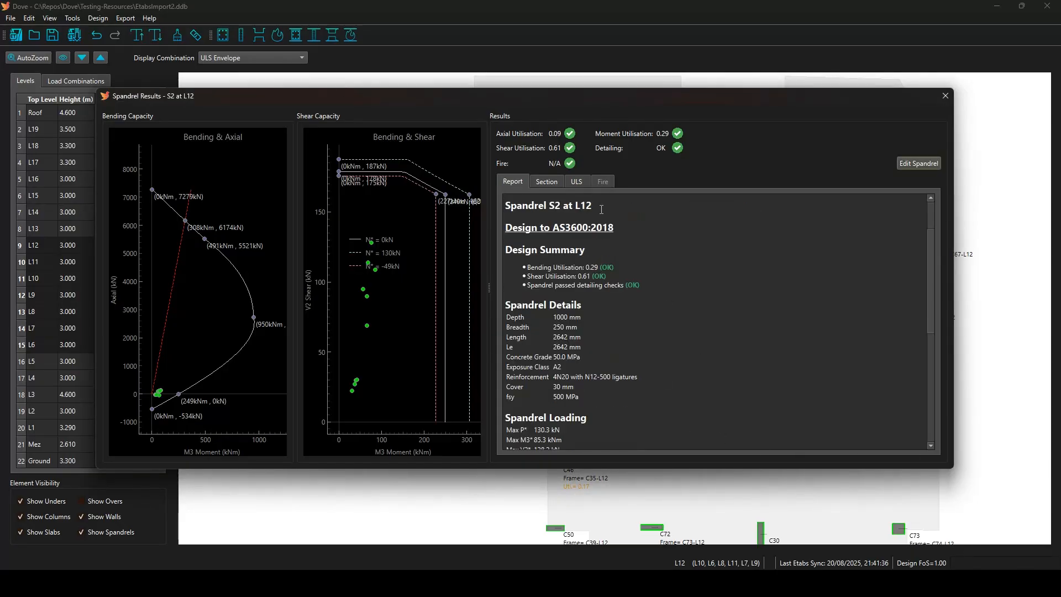
pyautogui.click(547, 181)
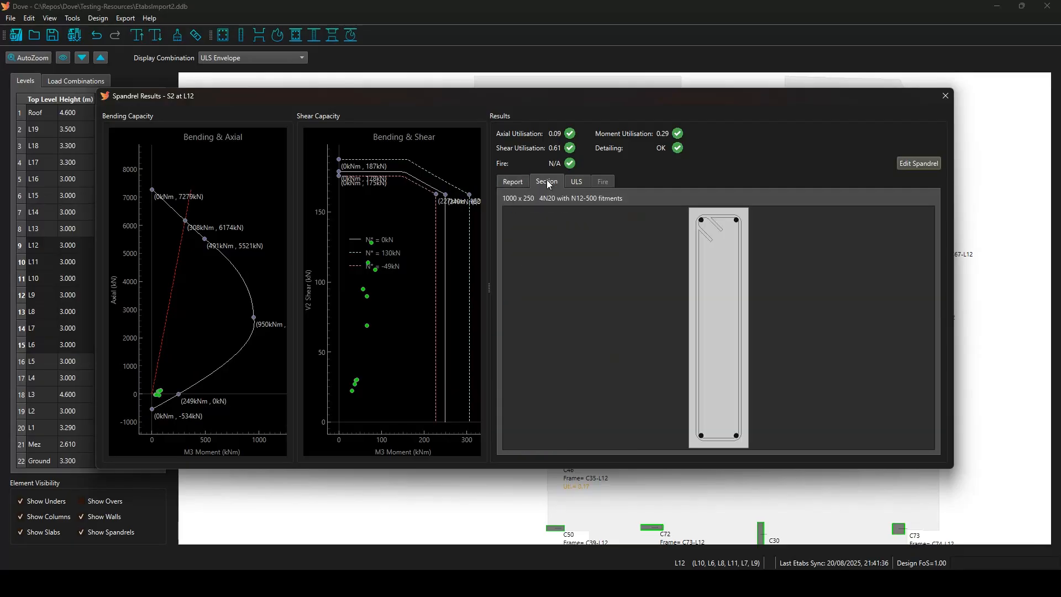
pyautogui.click(579, 180)
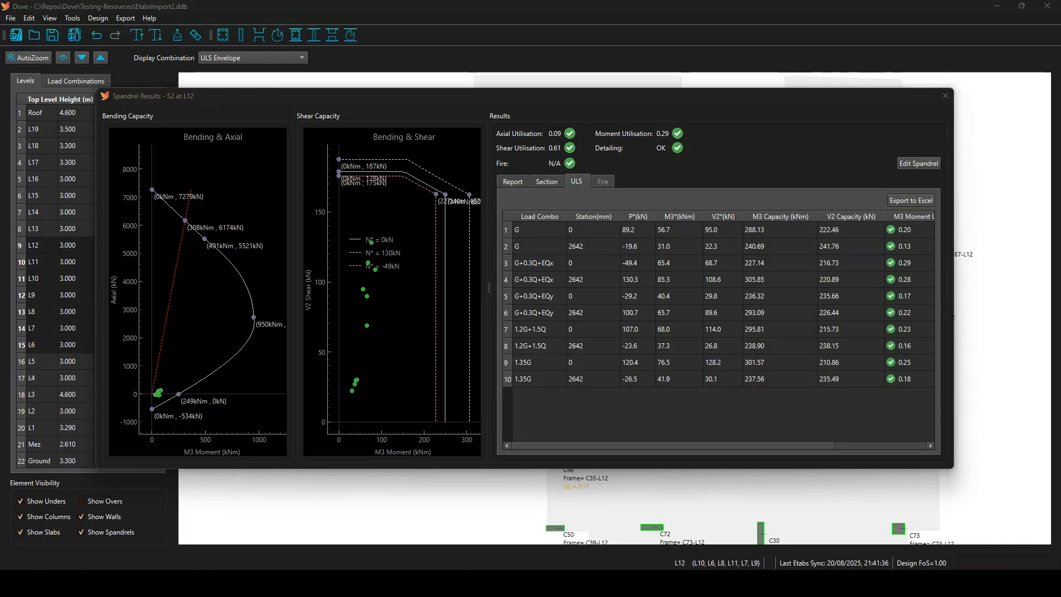
pyautogui.click(923, 161)
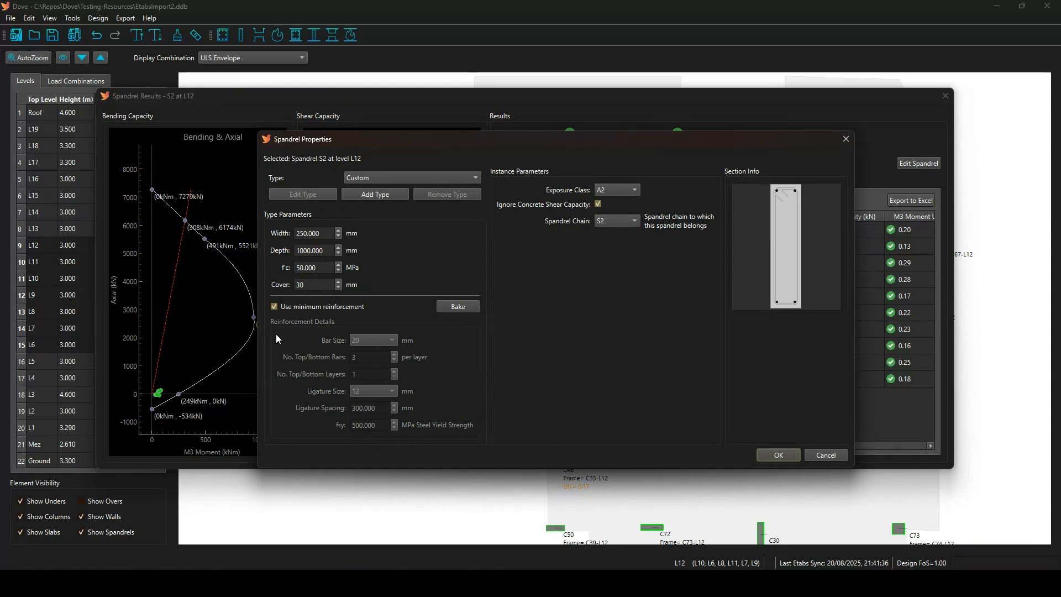
# Replace minimum reinforcement with 24 mm bars in 2 layers and 300 mm ligature spacing.
pyautogui.click(457, 306)
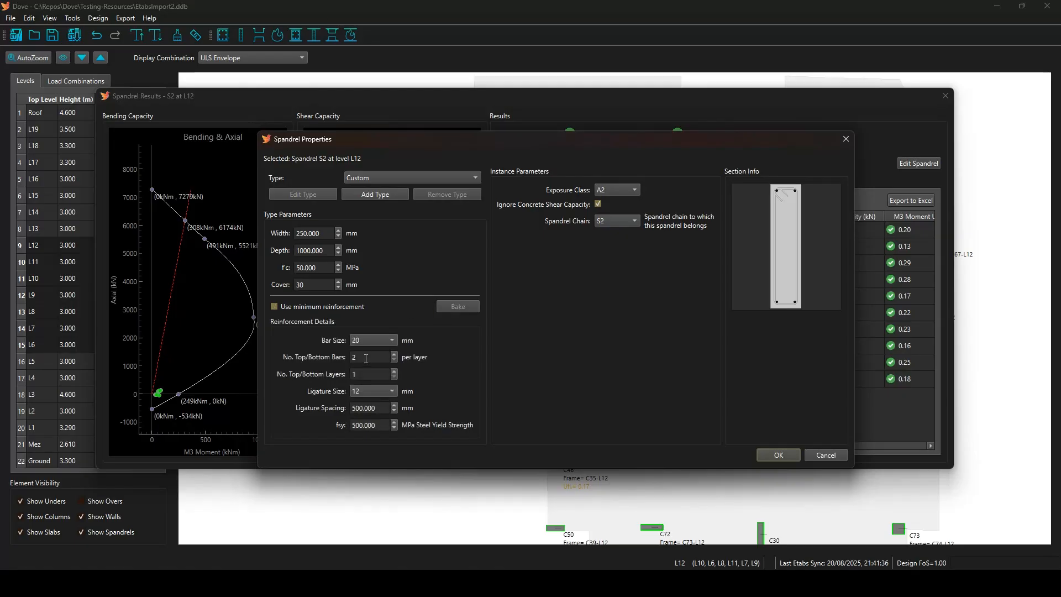
pyautogui.click(370, 341)
pyautogui.click(363, 352)
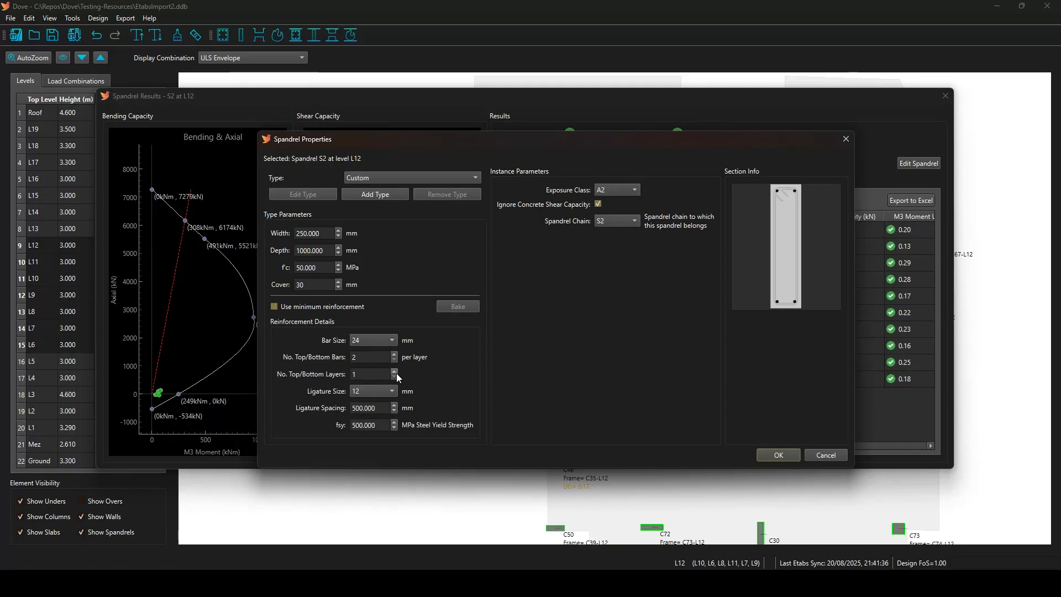
pyautogui.click(393, 371)
pyautogui.doubleClick(366, 408)
pyautogui.write('300')
pyautogui.click(779, 455)
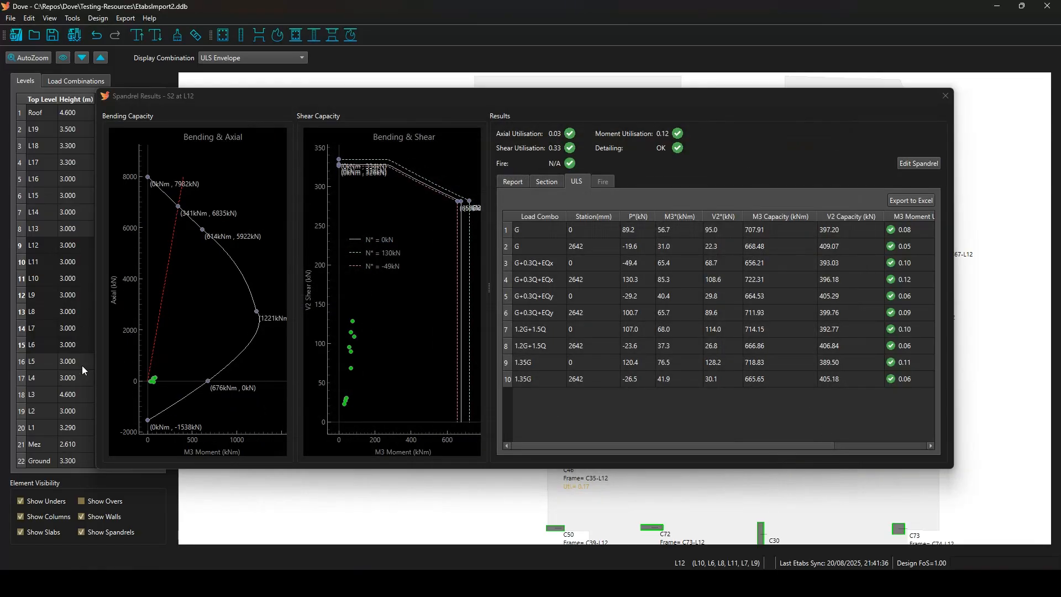
pyautogui.click(517, 182)
pyautogui.click(514, 182)
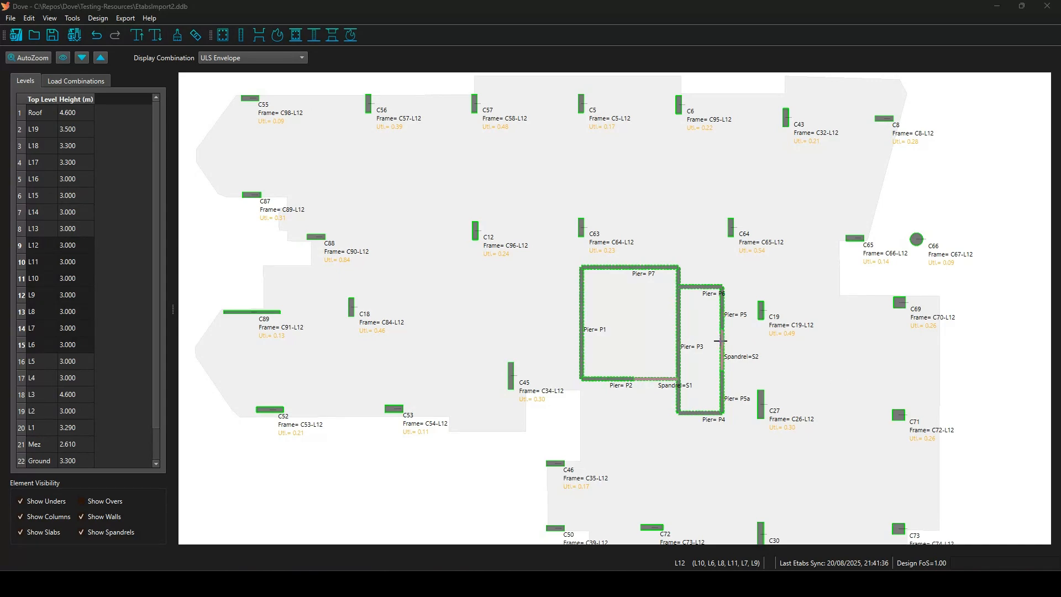
pyautogui.doubleClick(649, 265)
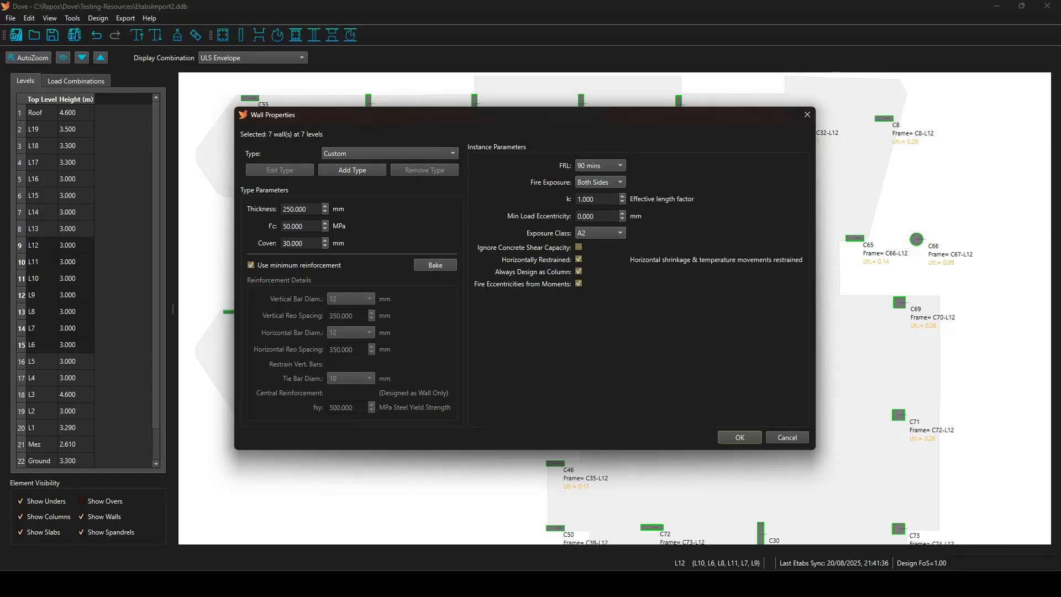
pyautogui.click(786, 436)
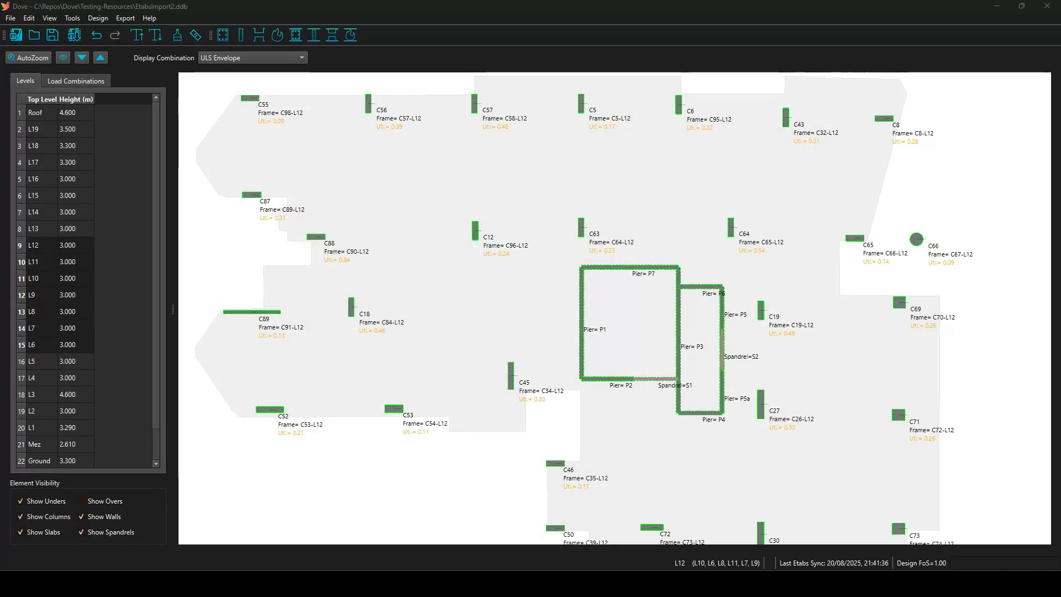
pyautogui.doubleClick(614, 267)
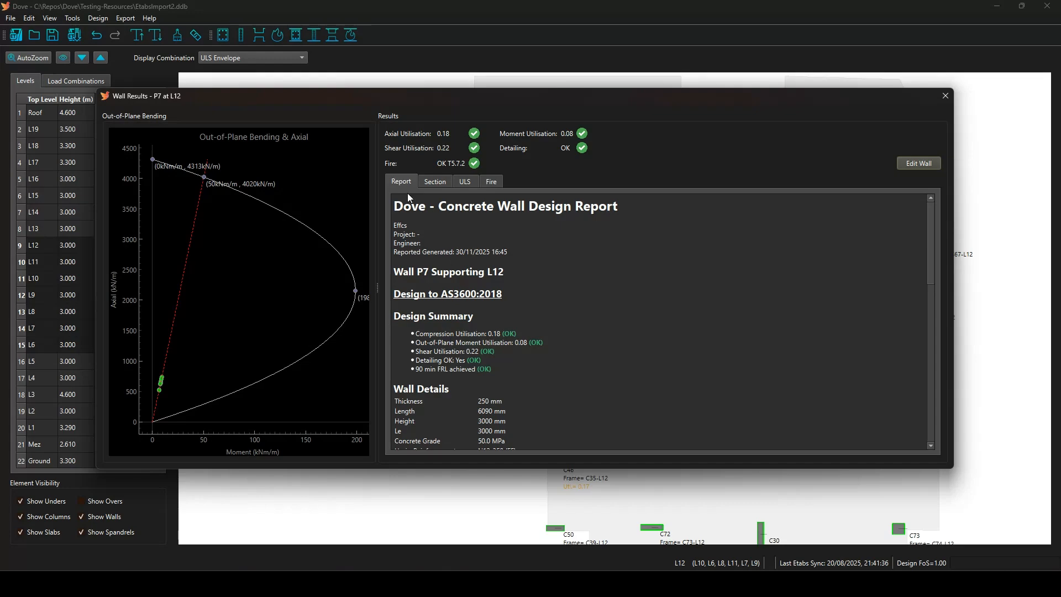
# Read through wall P7's design report down to the fire section.
pyautogui.moveTo(404, 202); pyautogui.dragTo(668, 402)
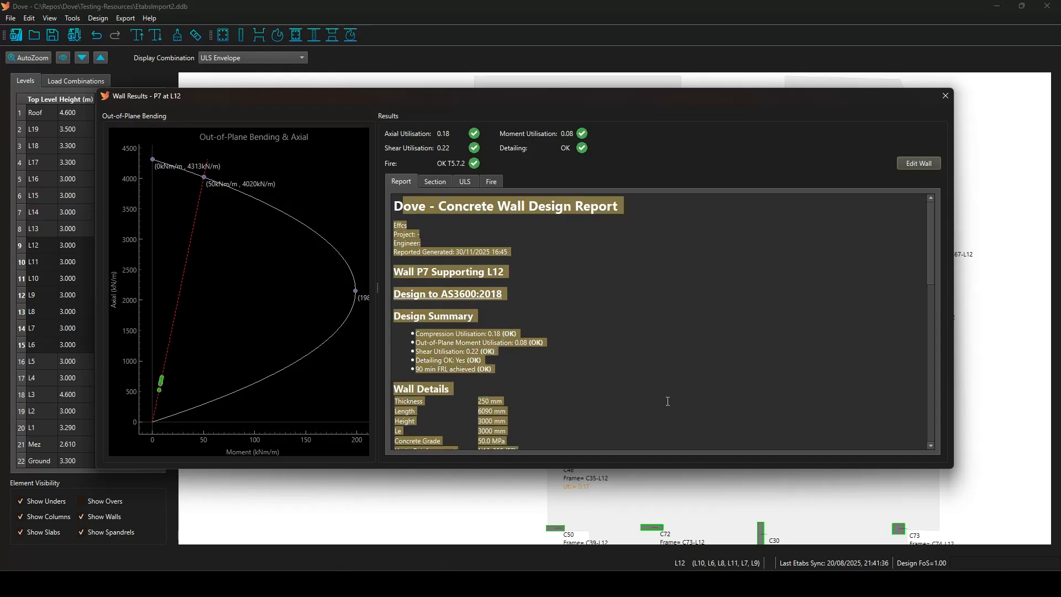
pyautogui.click(658, 379)
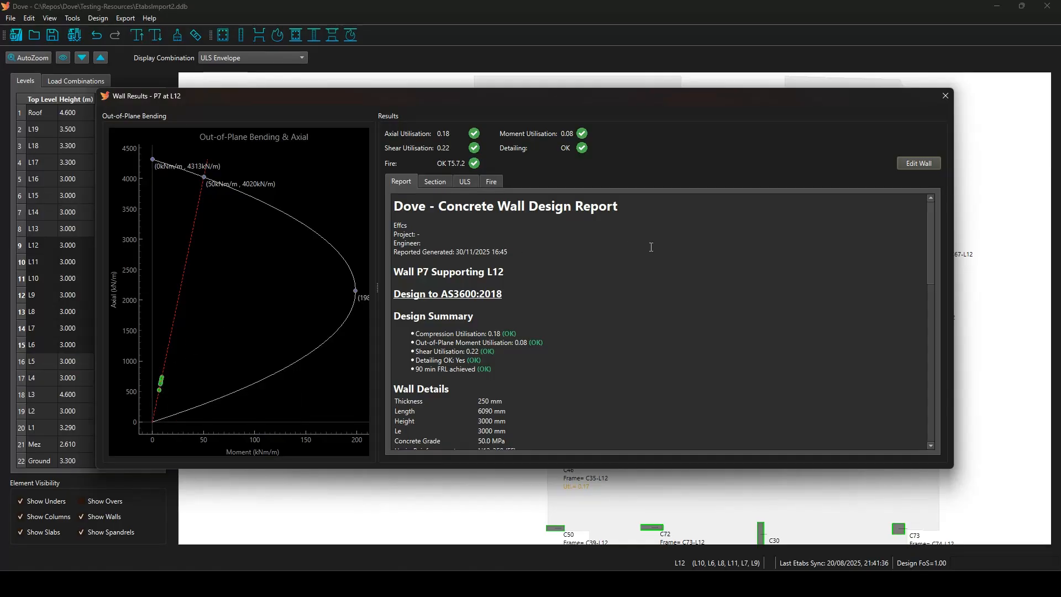
pyautogui.scroll(-1, 531, 259)
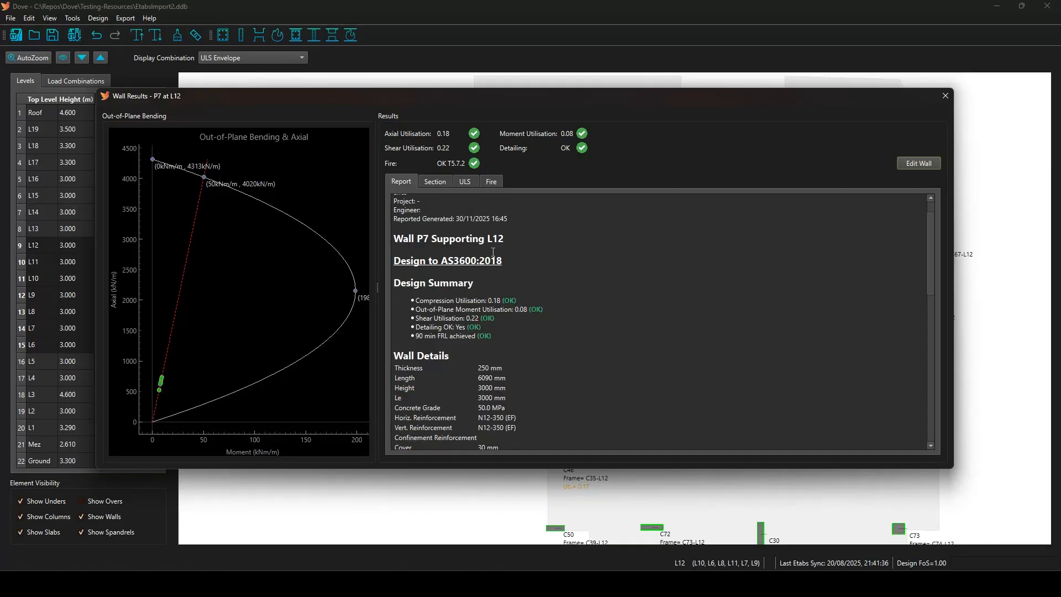
pyautogui.scroll(-3, 422, 298)
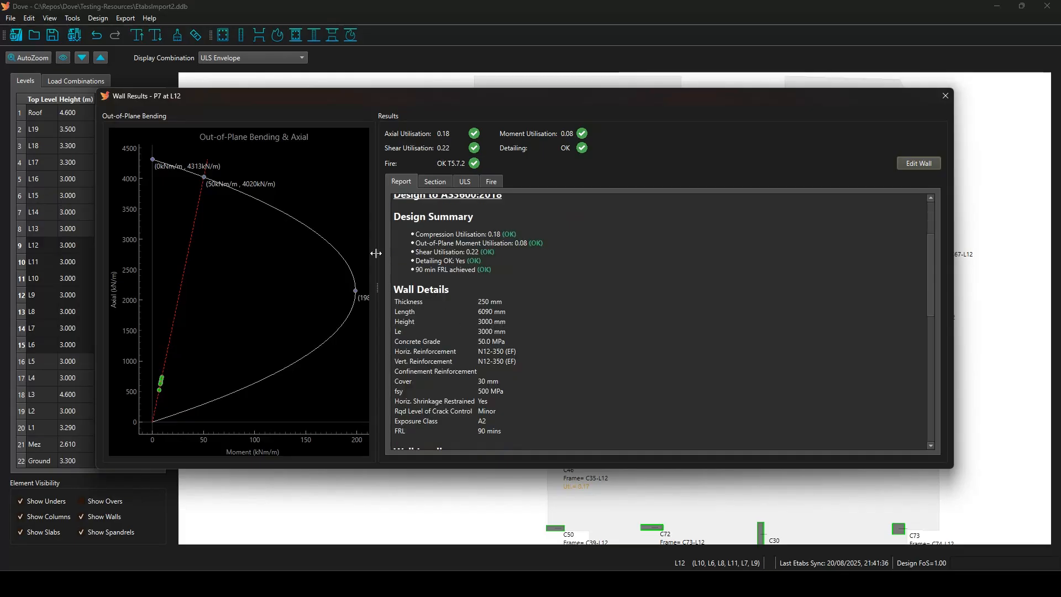
pyautogui.moveTo(407, 218); pyautogui.dragTo(449, 227)
pyautogui.scroll(-2, 433, 273)
pyautogui.moveTo(434, 274); pyautogui.dragTo(561, 347)
pyautogui.scroll(-1, 560, 347)
pyautogui.scroll(-5, 561, 348)
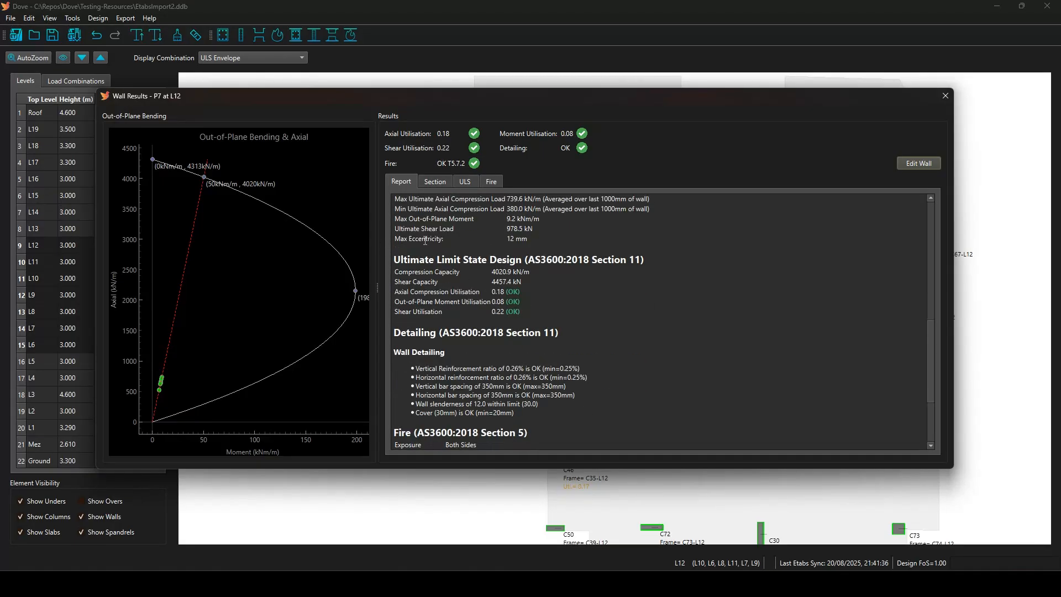
pyautogui.scroll(-3, 558, 301)
pyautogui.moveTo(405, 314); pyautogui.dragTo(569, 429)
pyautogui.click(586, 378)
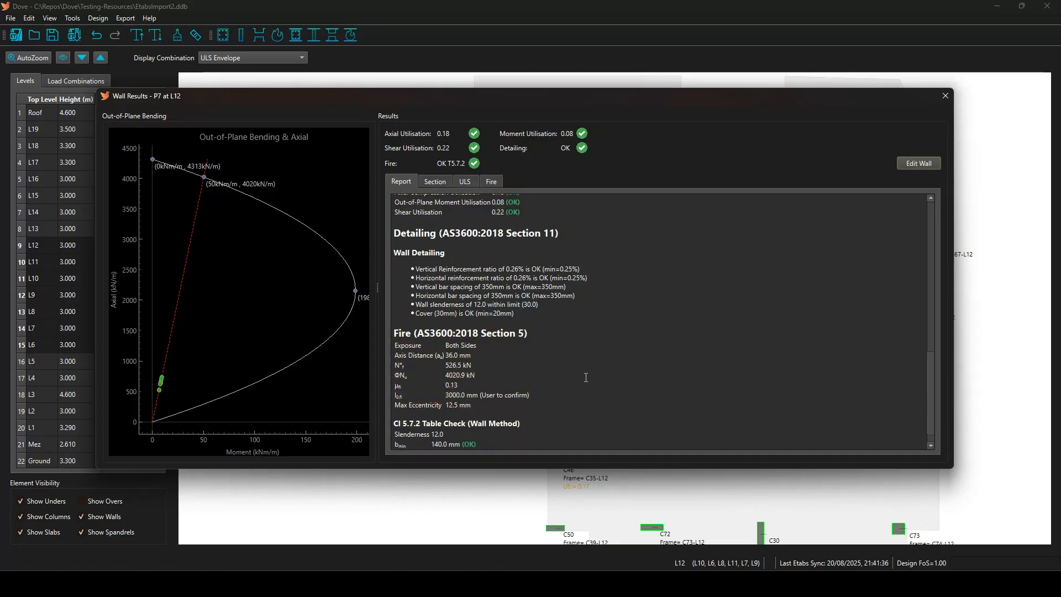
# View P7's Section, ULS and Fire results, then close the wall results.
pyautogui.click(436, 181)
pyautogui.click(465, 183)
pyautogui.click(491, 183)
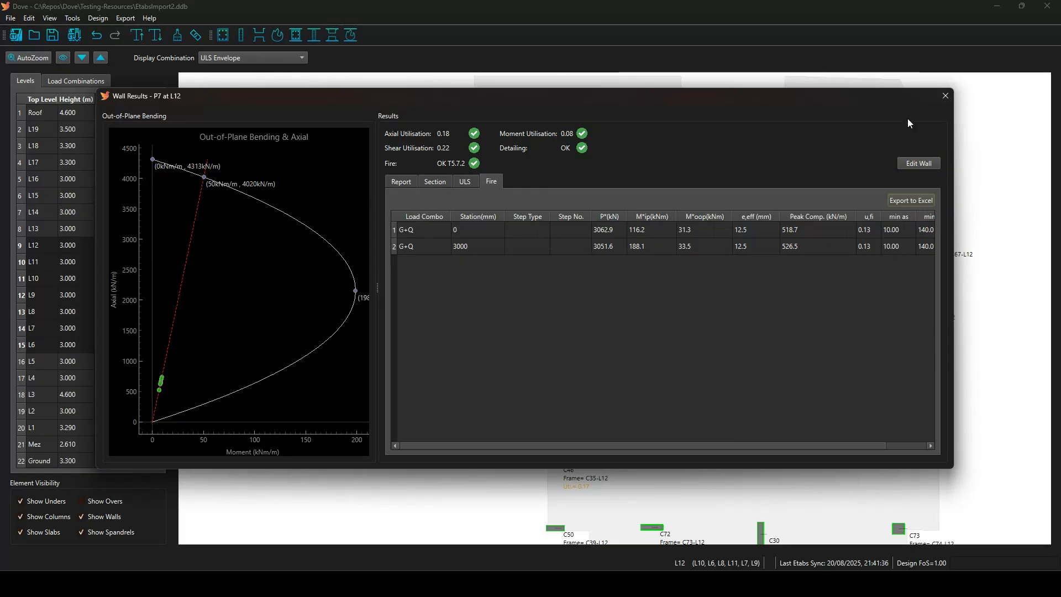
pyautogui.click(946, 96)
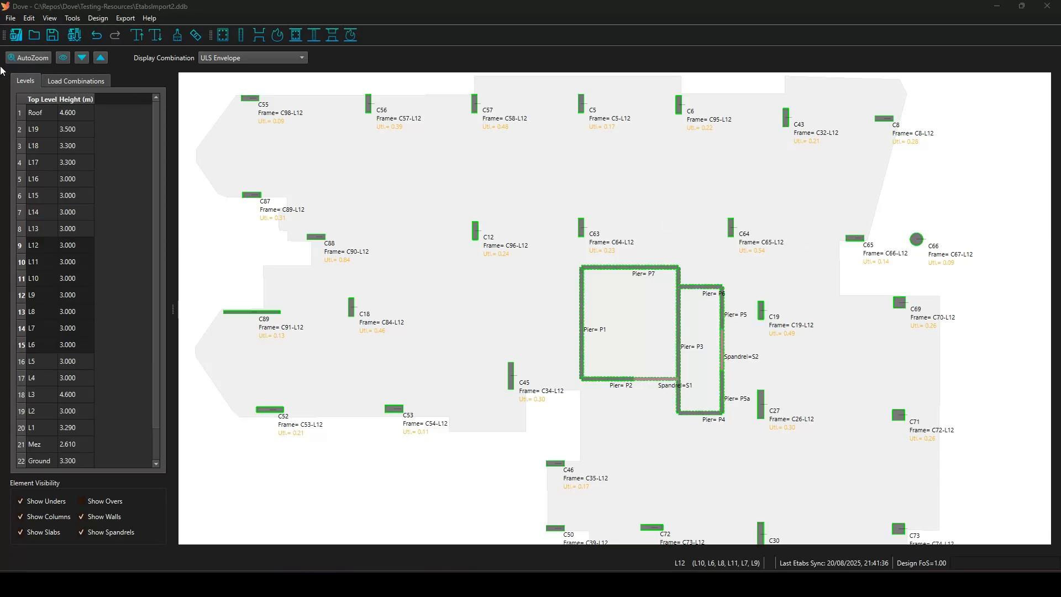
pyautogui.click(75, 35)
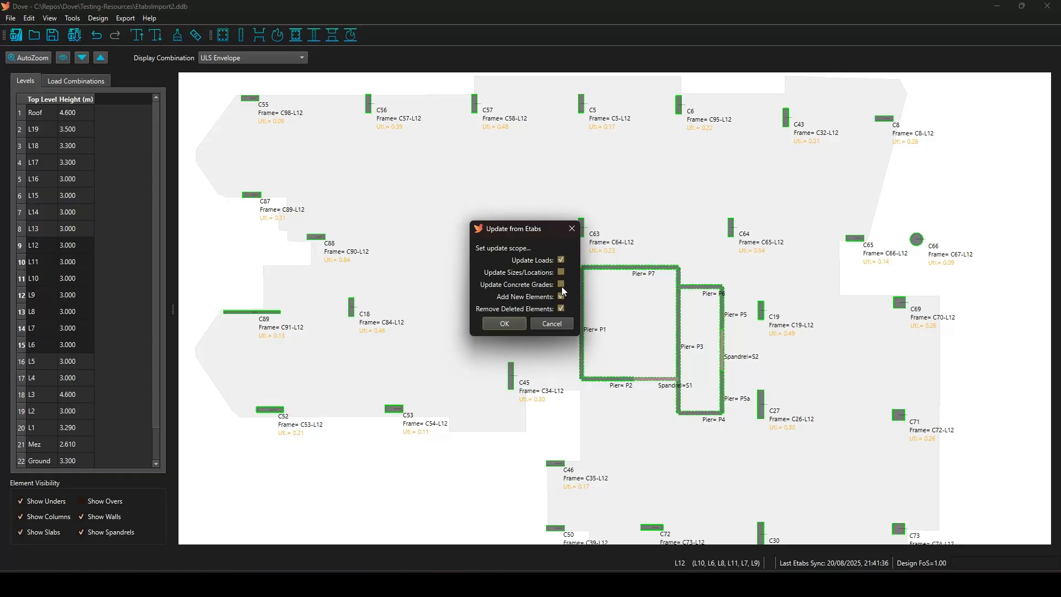
pyautogui.click(504, 324)
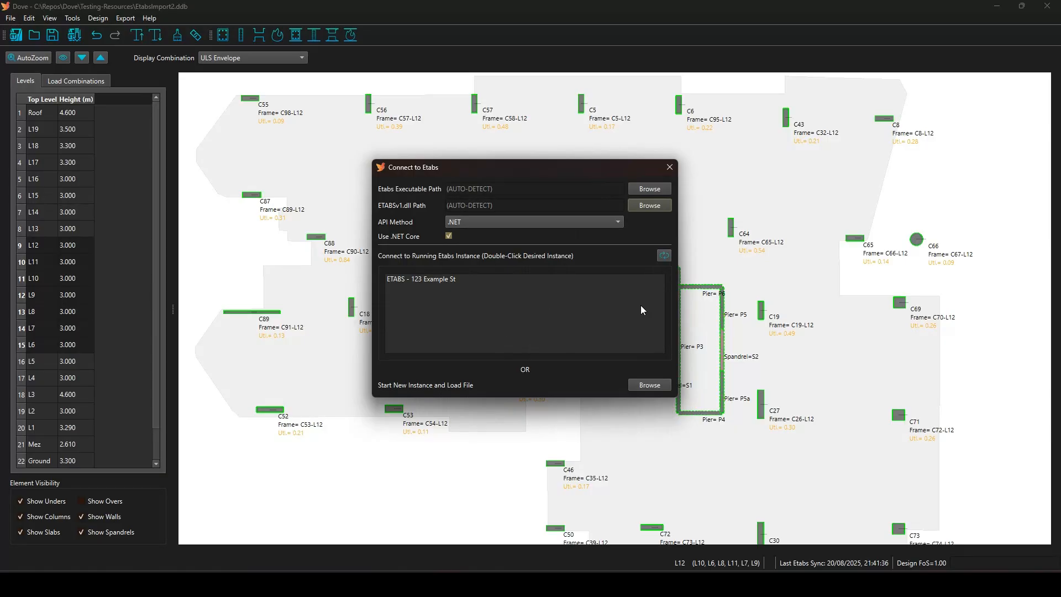
pyautogui.hotkey('alt', 'Tab')
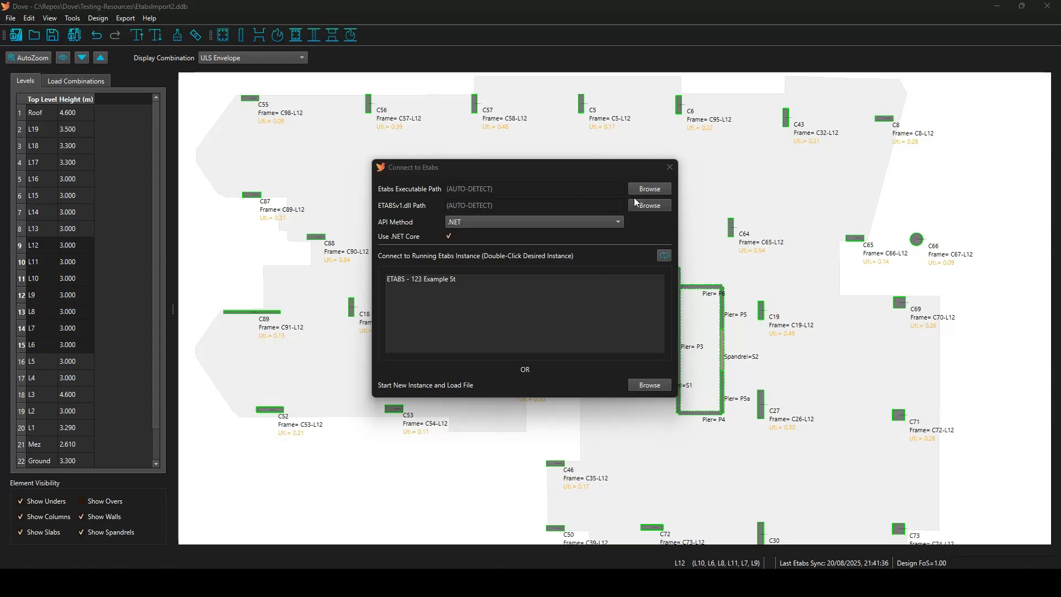
pyautogui.click(670, 166)
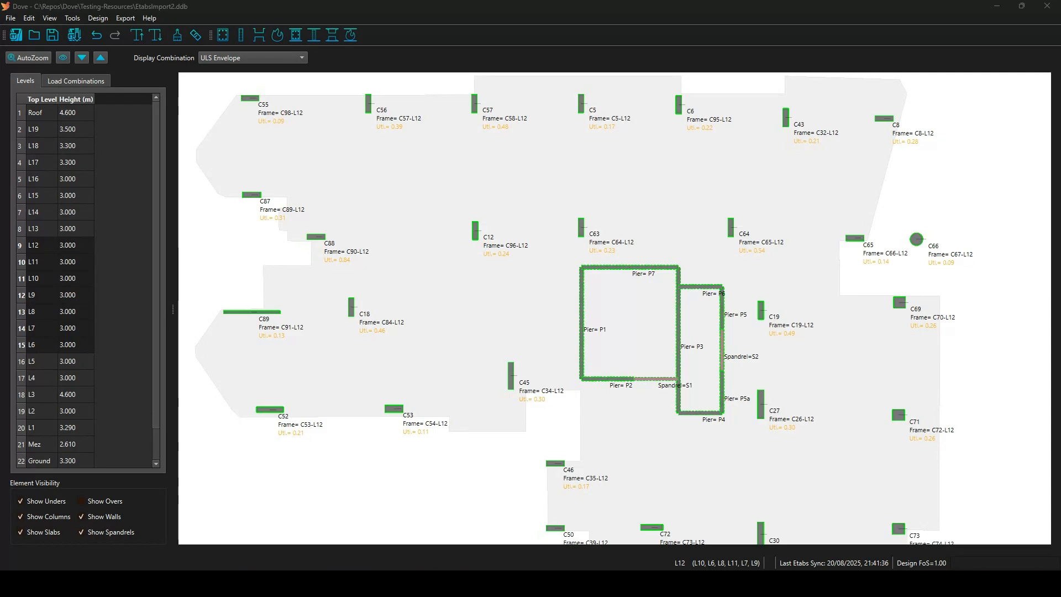
pyautogui.click(10, 17)
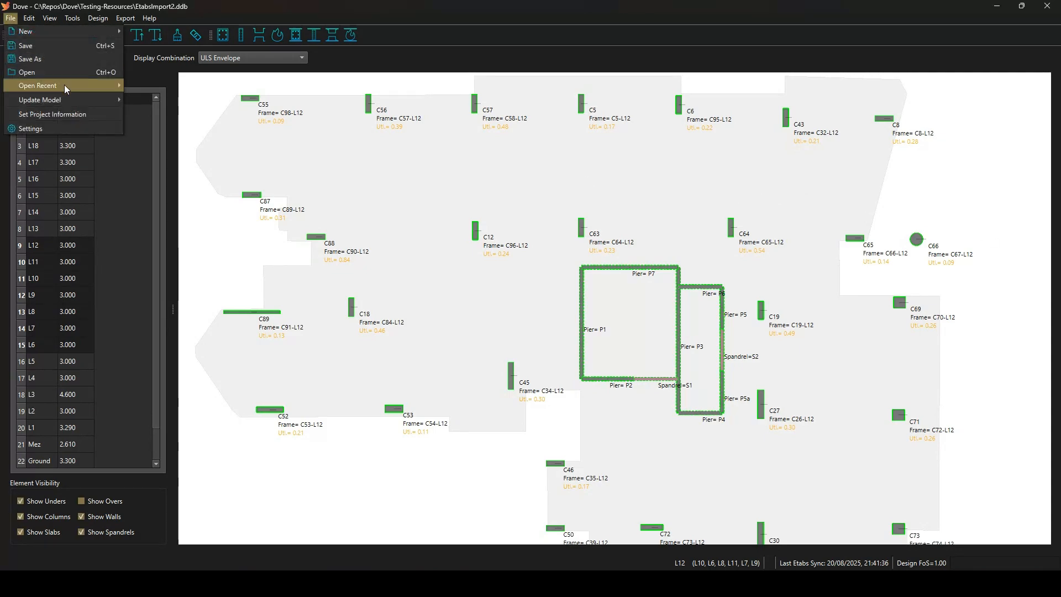
pyautogui.click(52, 128)
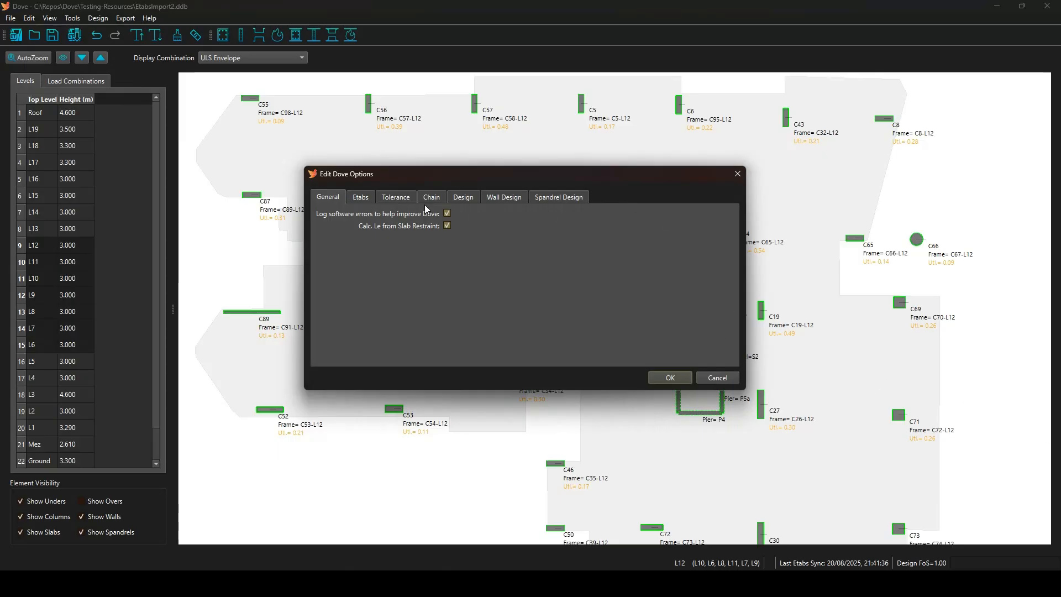
pyautogui.click(466, 200)
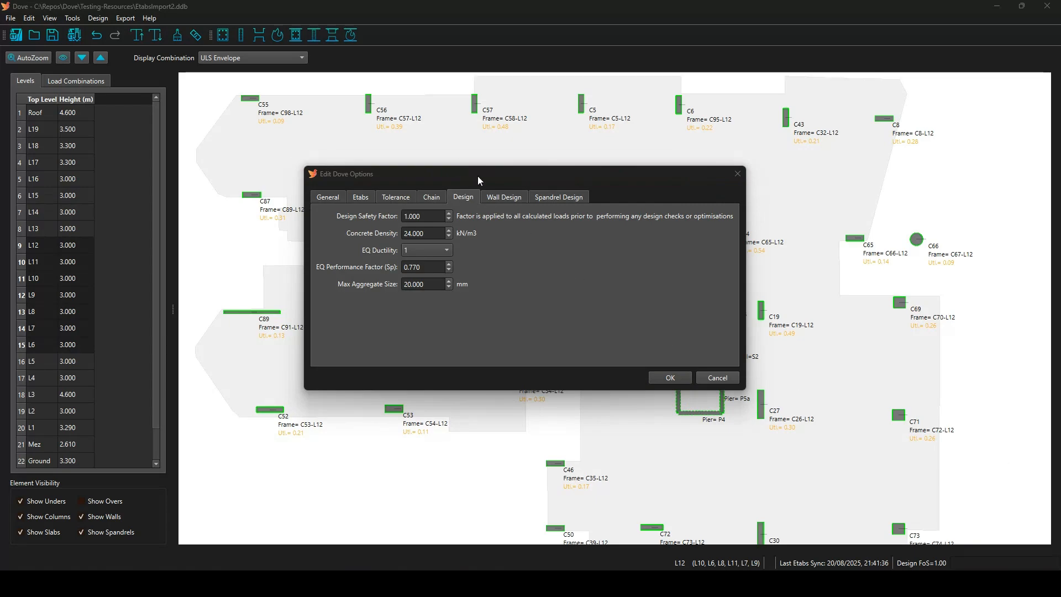
pyautogui.click(502, 200)
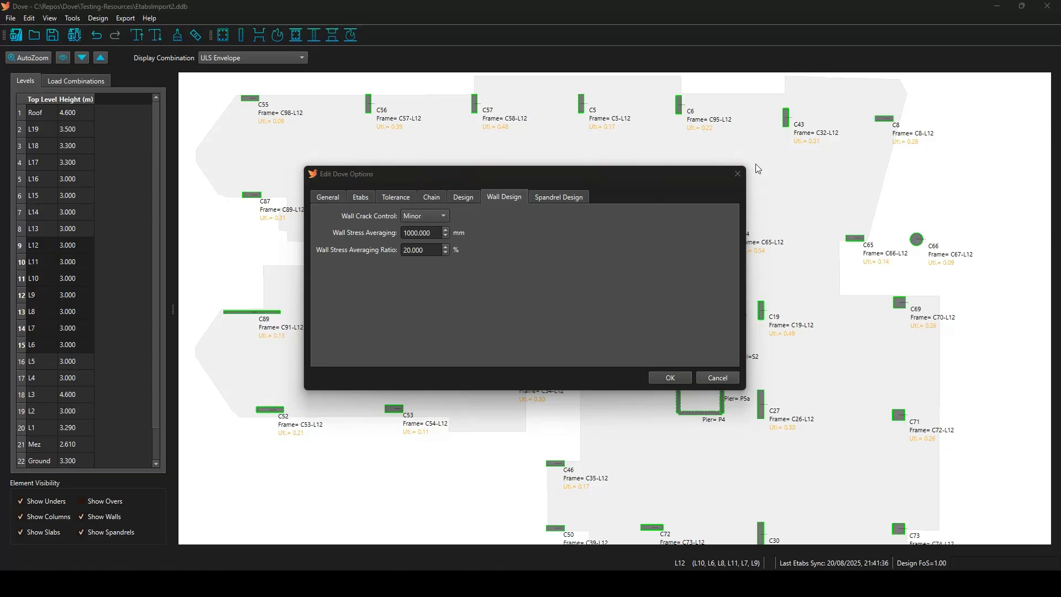
pyautogui.click(738, 176)
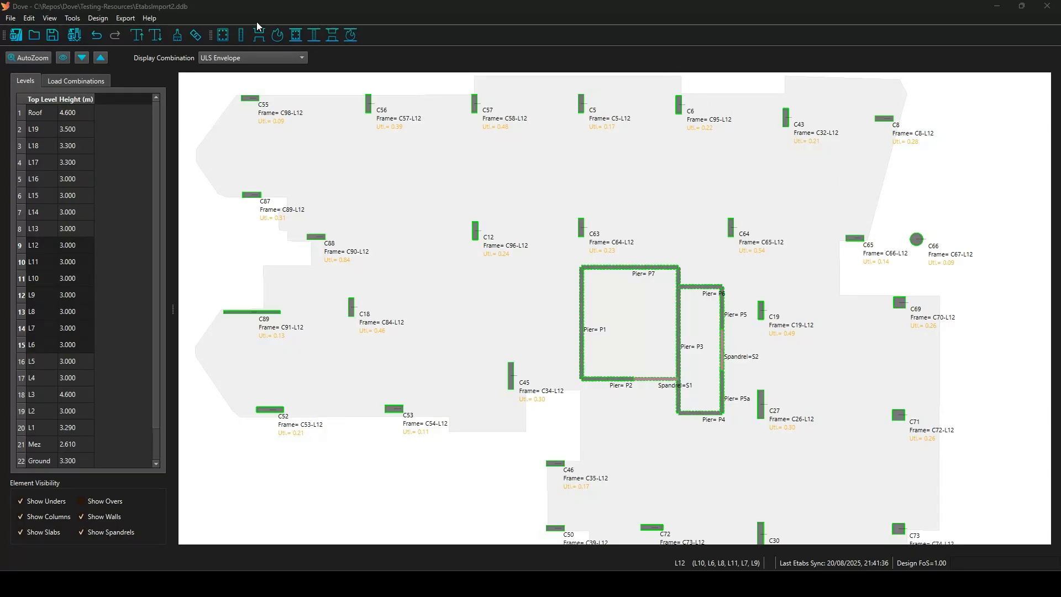
# Open the design reports exporter, export column C63's design report, and reopen the Export menu.
pyautogui.click(121, 21)
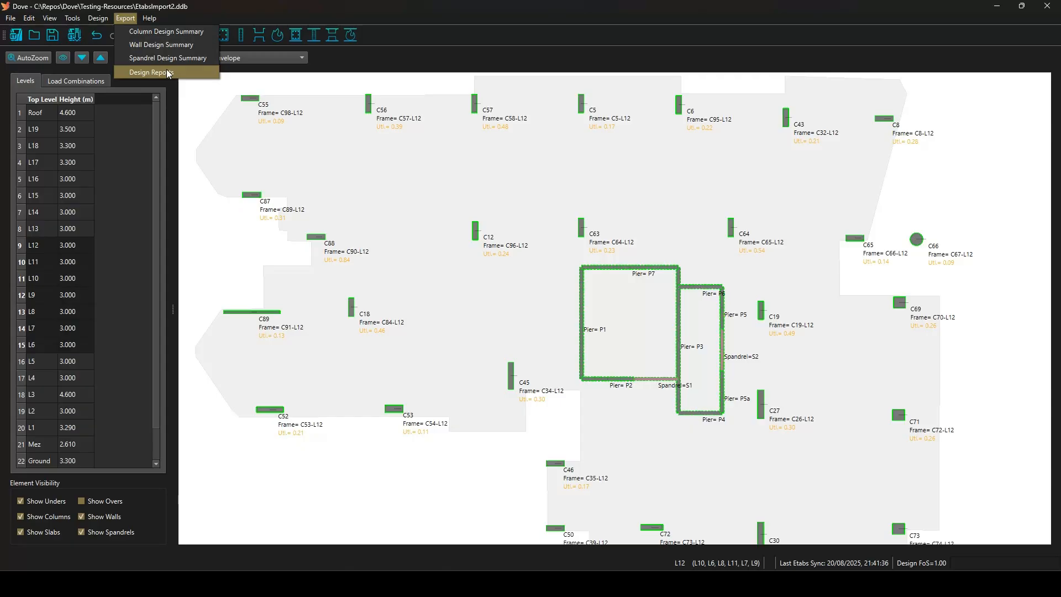
pyautogui.click(151, 72)
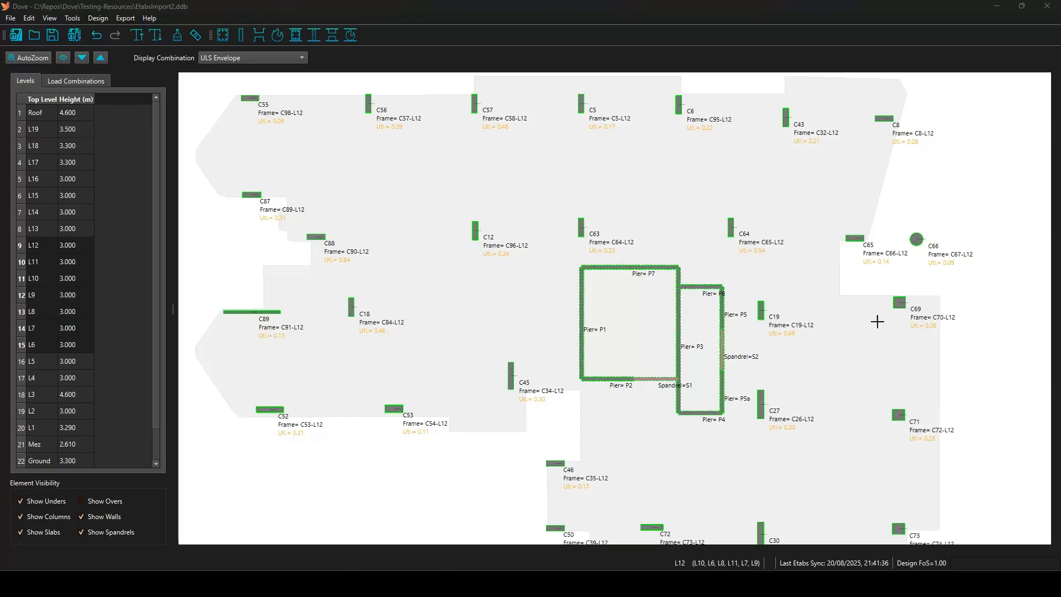
pyautogui.rightClick(580, 223)
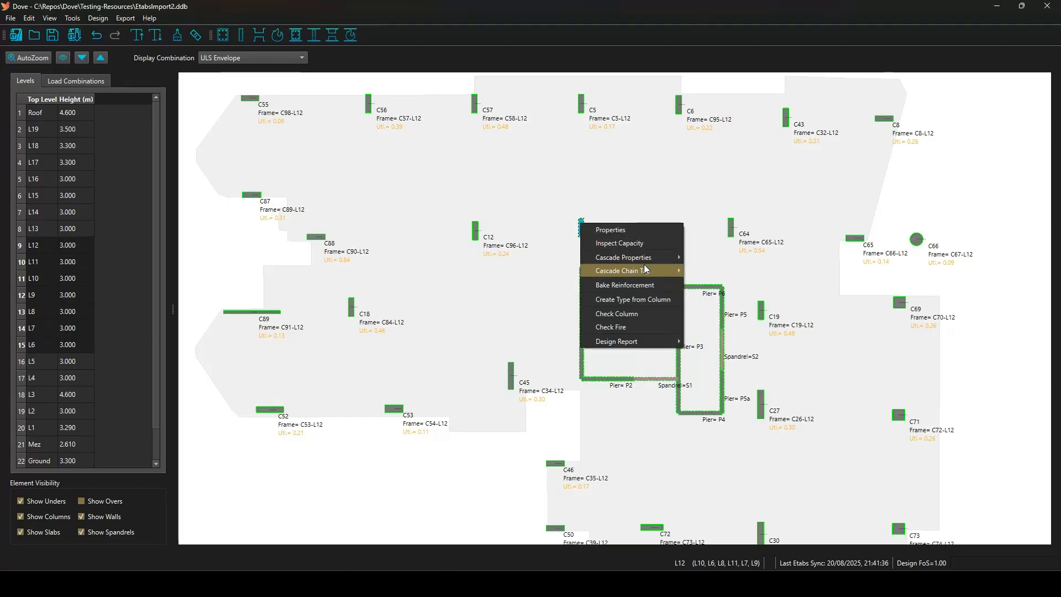
pyautogui.moveTo(661, 346)
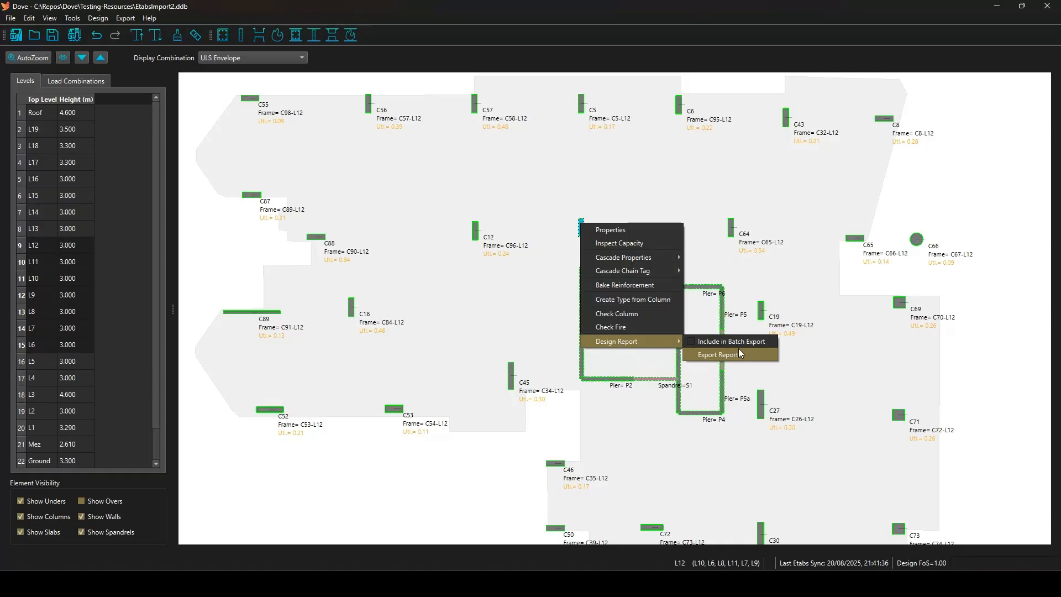
pyautogui.click(738, 350)
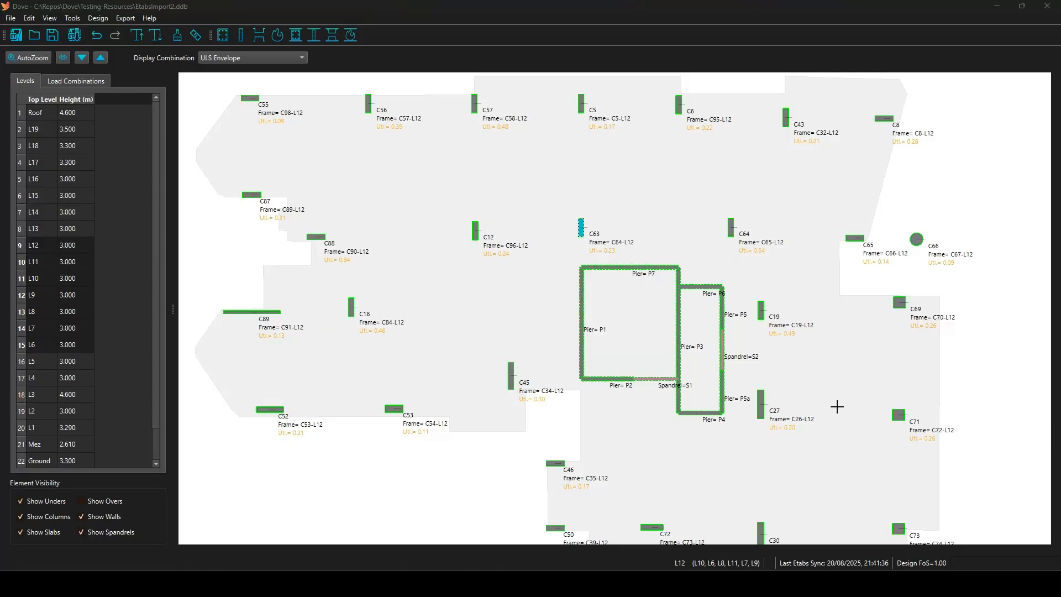
pyautogui.click(125, 19)
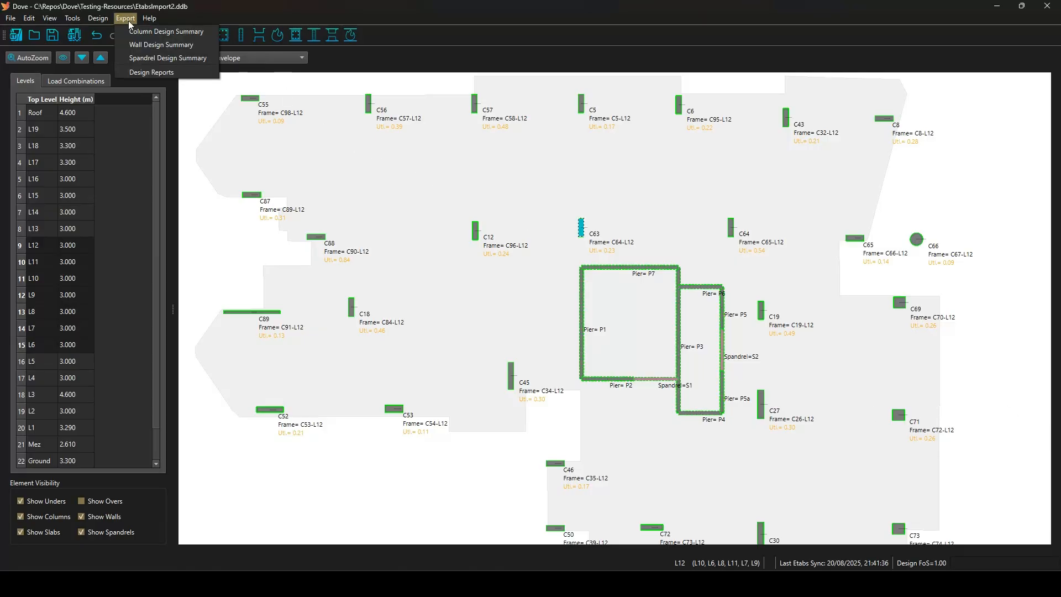
# Tick column C8 at L11, attempt export, dismiss the directory warning, and view wall and spandrel lists.
pyautogui.click(151, 72)
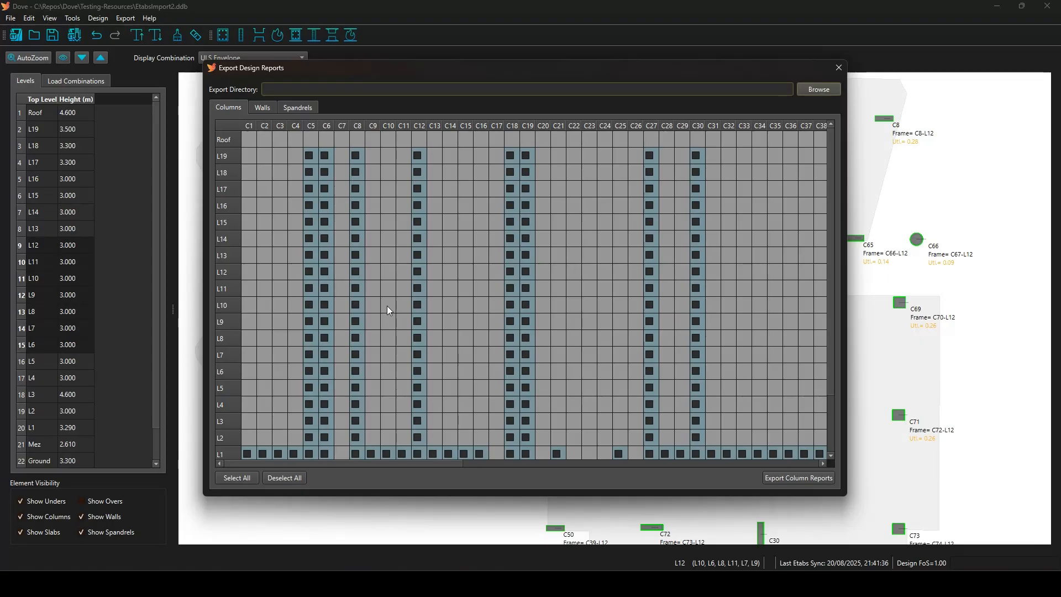
pyautogui.click(356, 289)
pyautogui.click(796, 479)
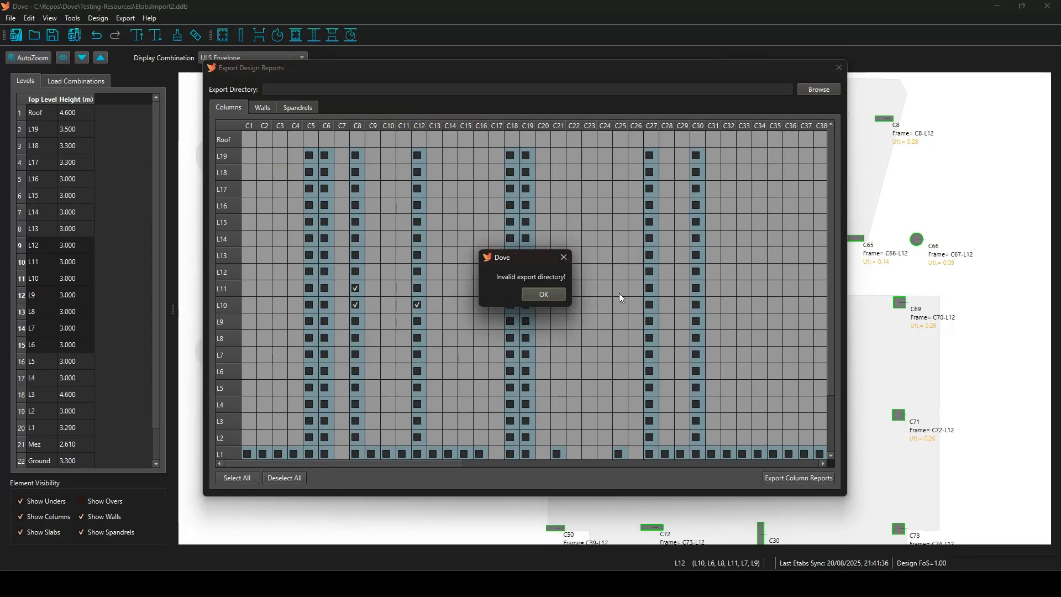
pyautogui.click(543, 295)
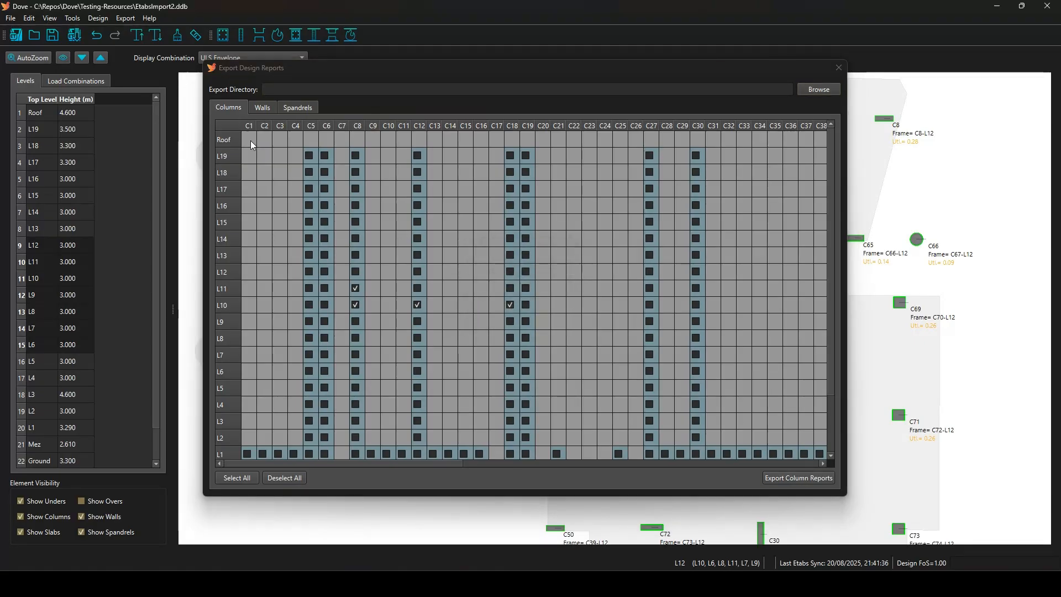
pyautogui.click(260, 107)
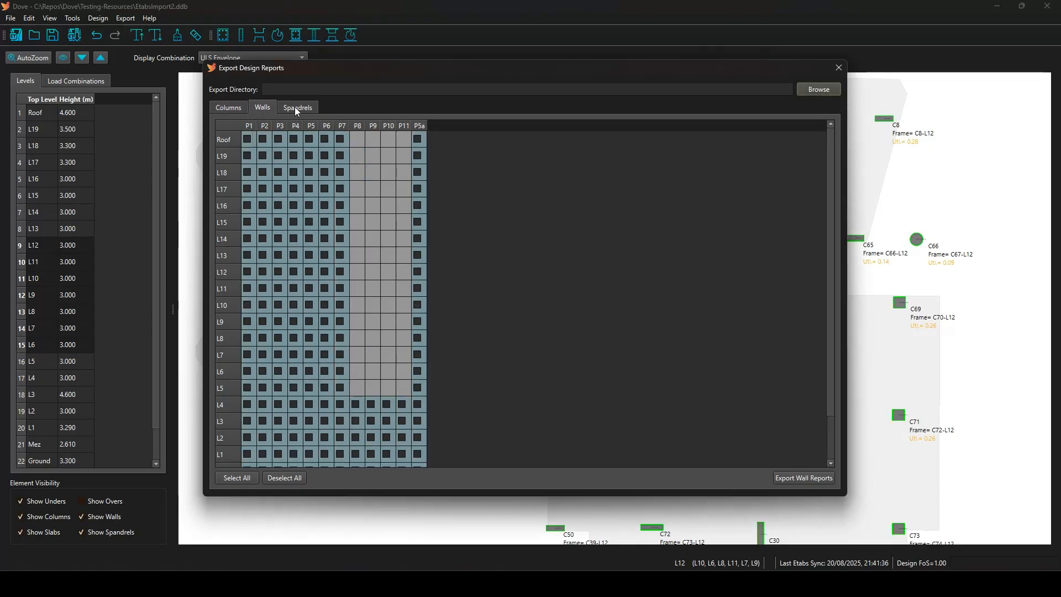
pyautogui.click(295, 108)
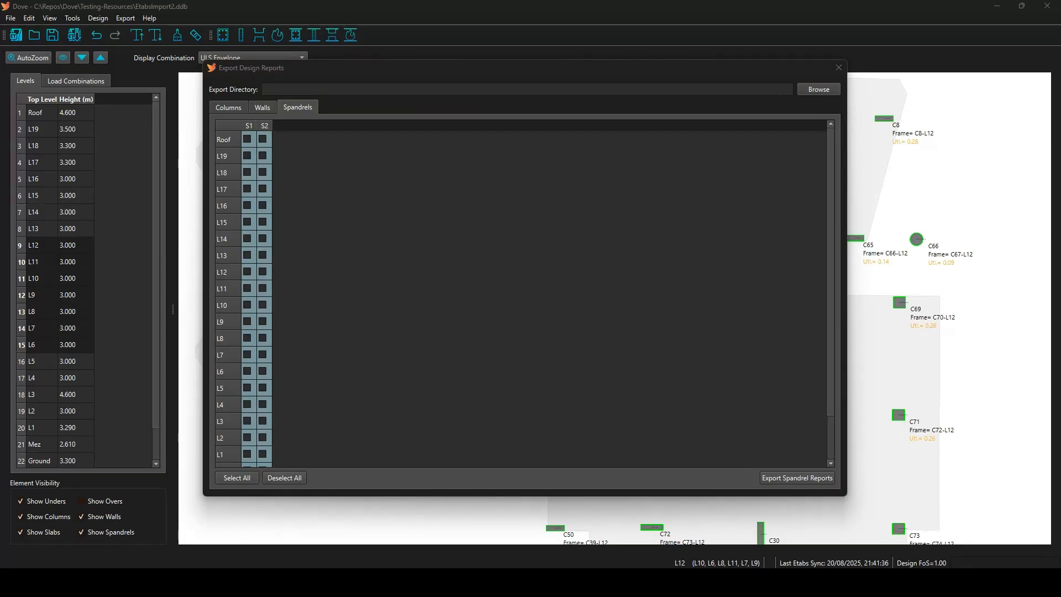
# Close the Export Design Reports dialog to return to the L12 plan.
pyautogui.click(839, 69)
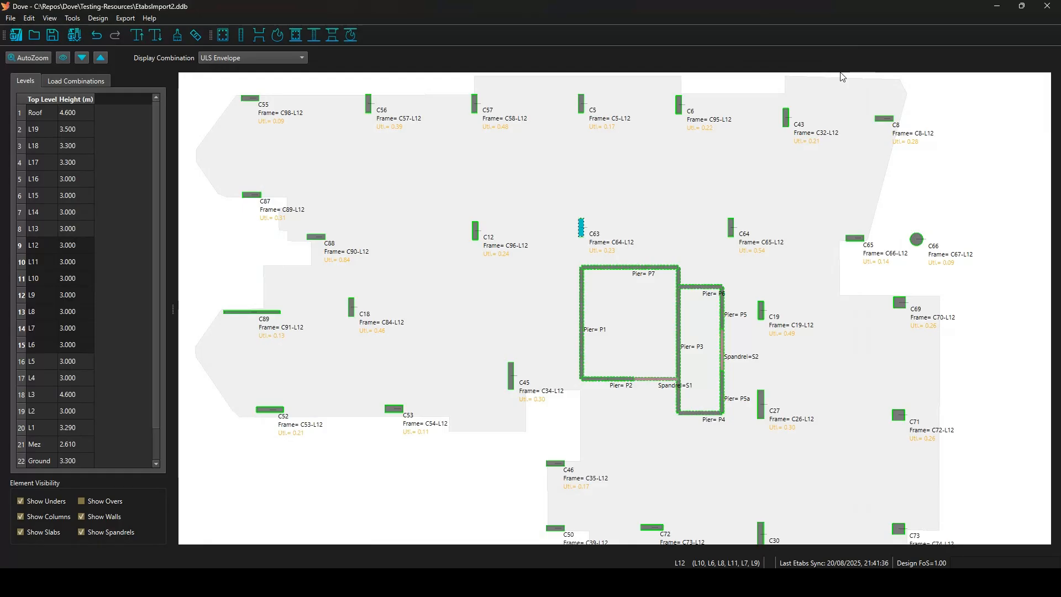